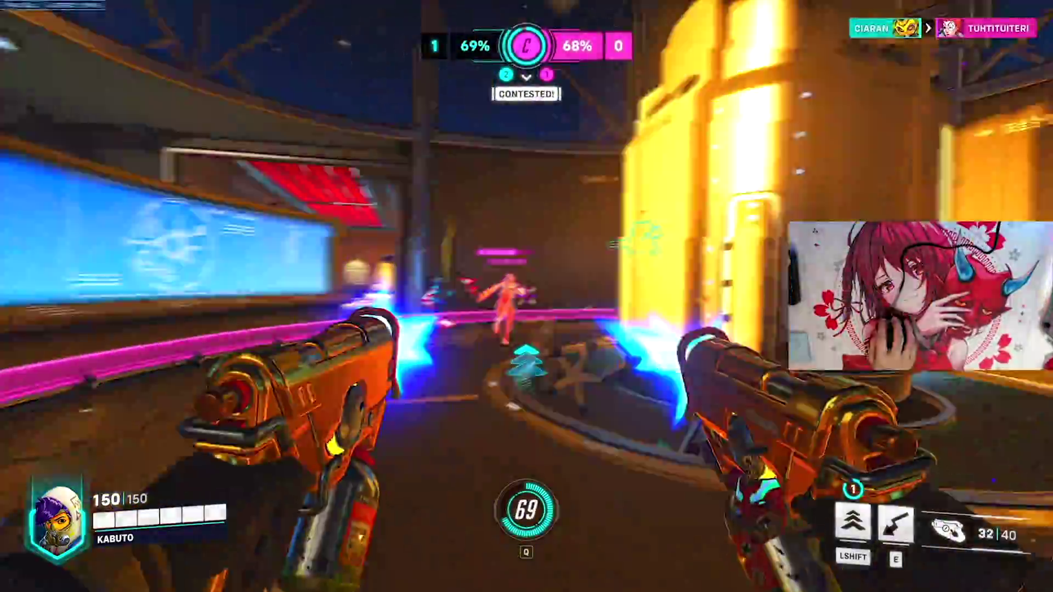
{"action": "key", "text": "shift"}
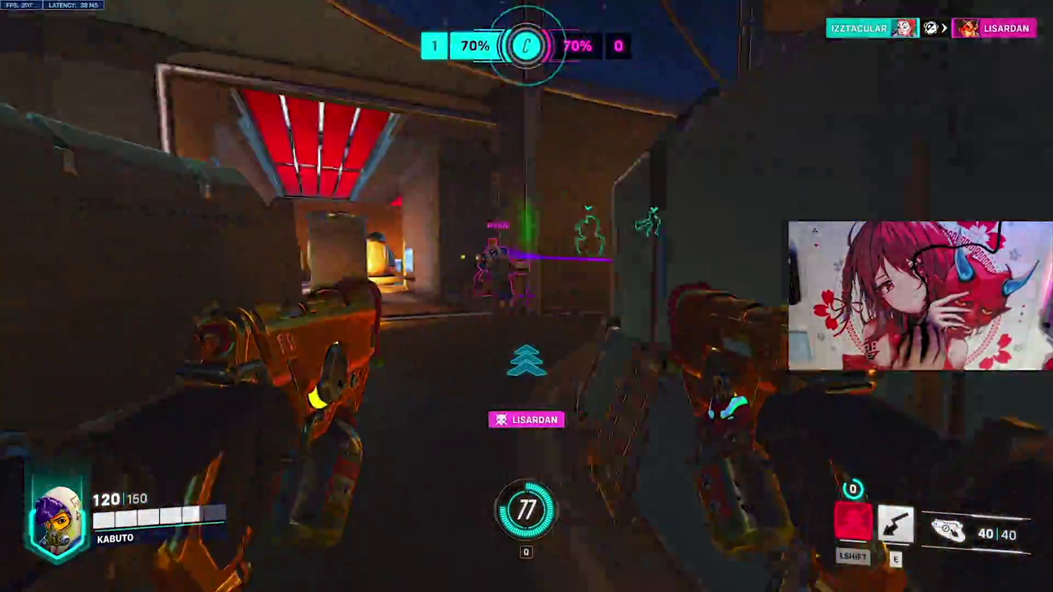
{"action": "left_click", "coordinate": [526, 297]}
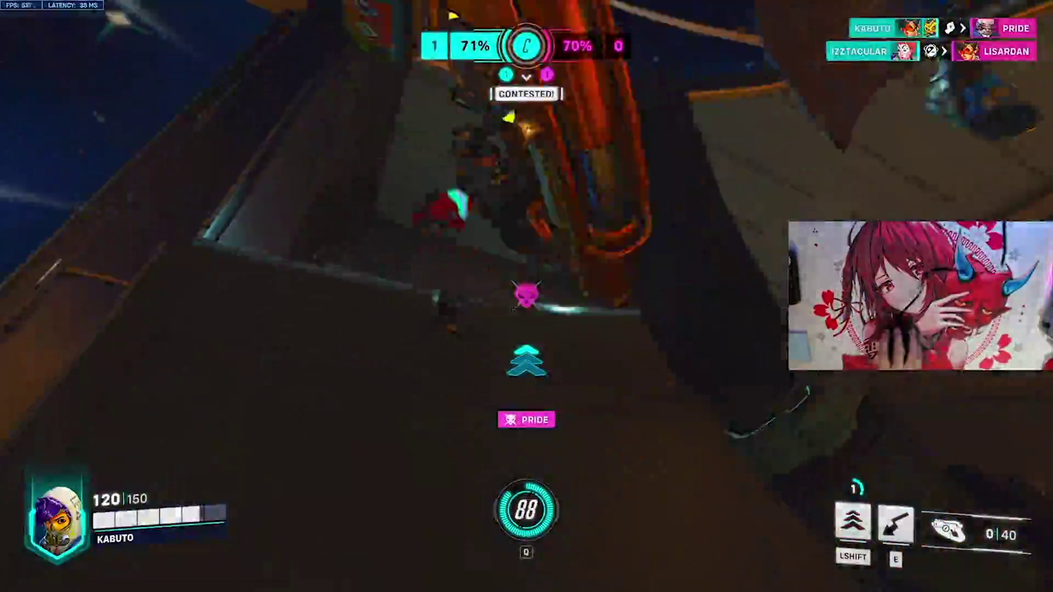
{"action": "key", "text": "shift"}
{"action": "left_click", "coordinate": [527, 296]}
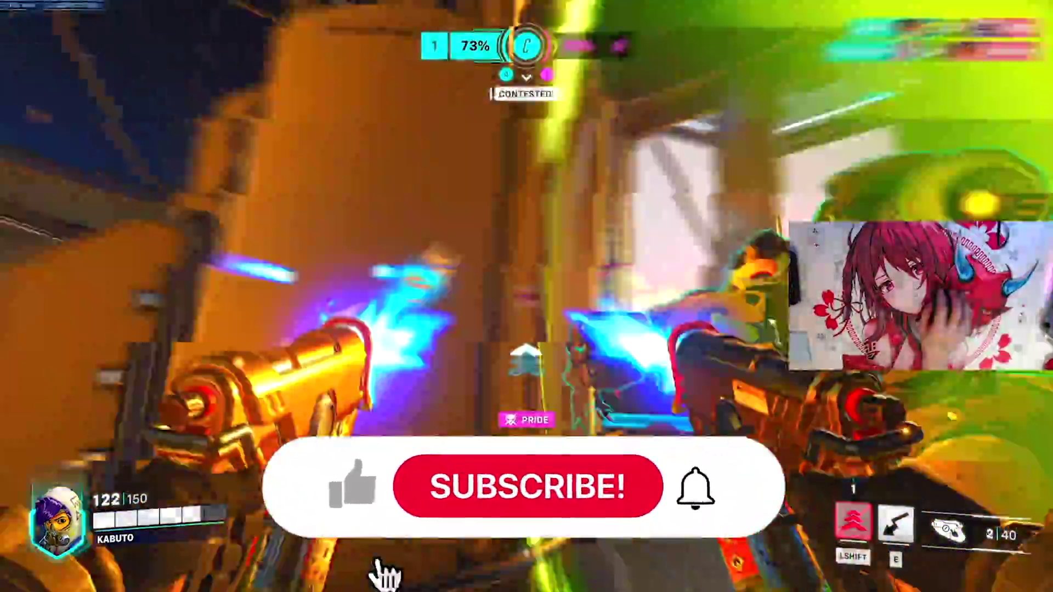
{"action": "left_click", "coordinate": [526, 296]}
{"action": "key", "text": "r"}
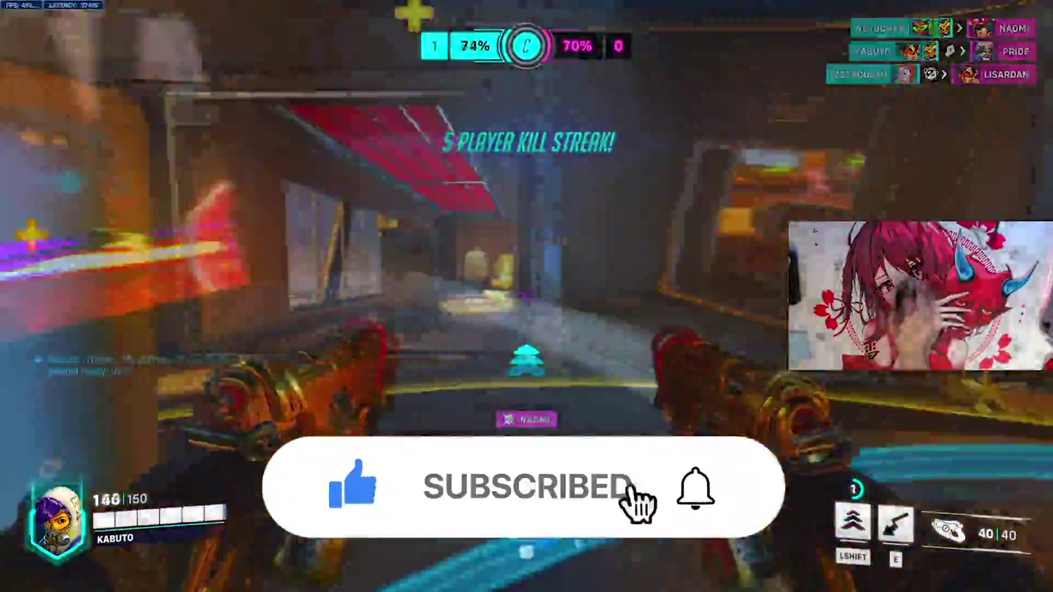
{"action": "key", "text": "w"}
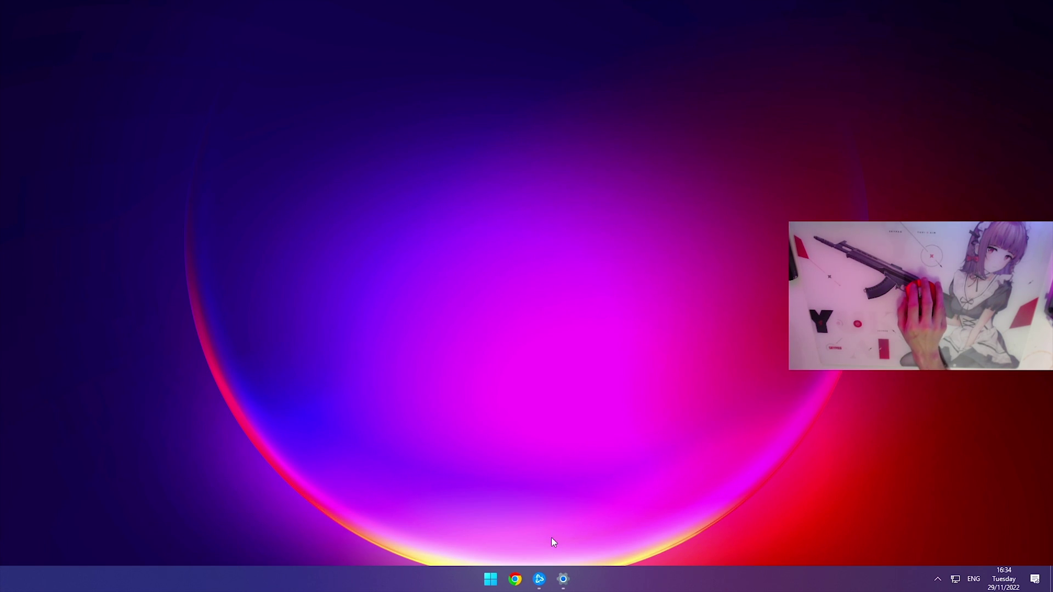
- Open the Battle.net app settings and set the On Game Launch behaviour to Exit Battle.net completely
{"action": "left_click", "coordinate": [540, 580]}
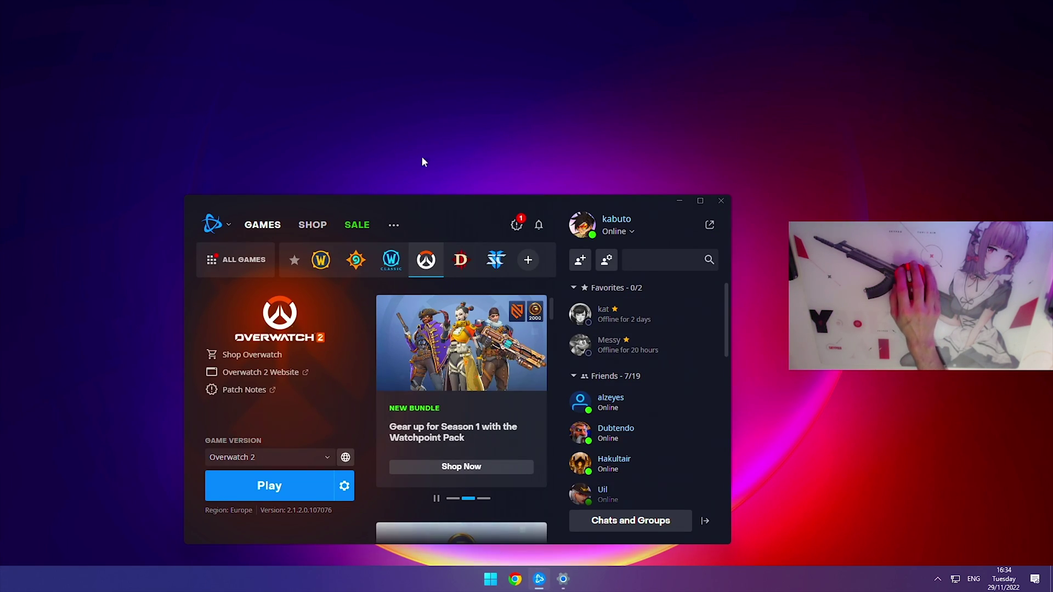
{"action": "left_click", "coordinate": [227, 231]}
{"action": "left_click", "coordinate": [242, 269]}
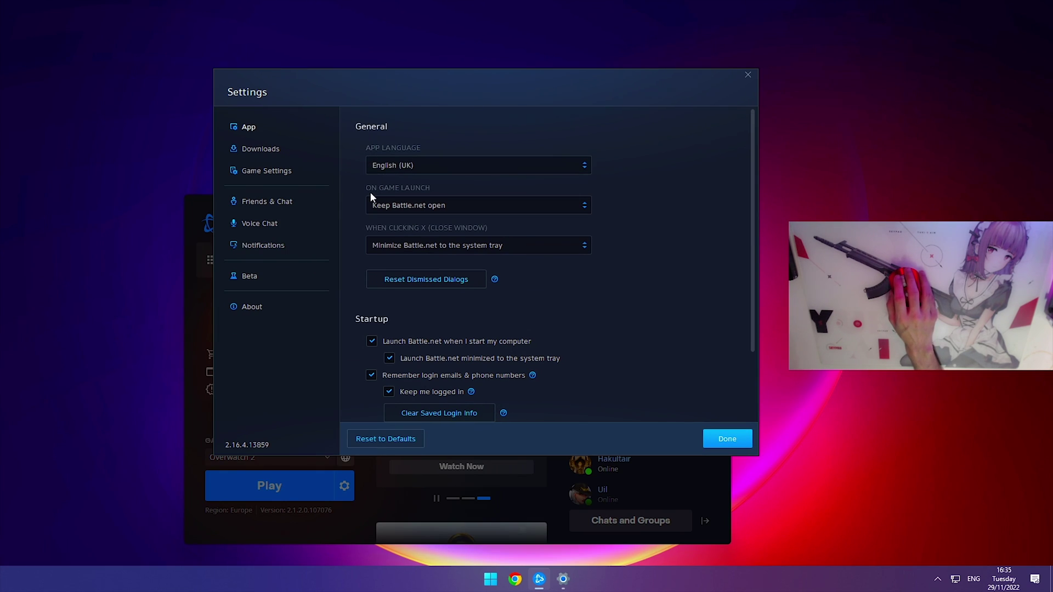
{"action": "left_click", "coordinate": [428, 204]}
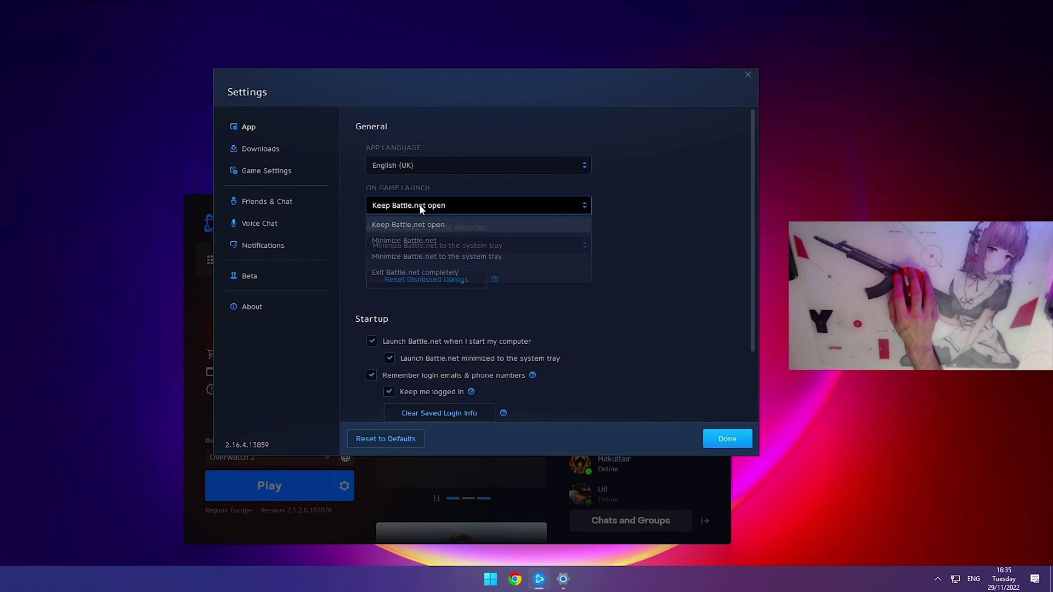
{"action": "left_click", "coordinate": [439, 272]}
- Turn off browser hardware acceleration in the Battle.net settings and restart the launcher to apply it
{"action": "scroll", "coordinate": [593, 274], "scroll_direction": "down", "scroll_amount": 3}
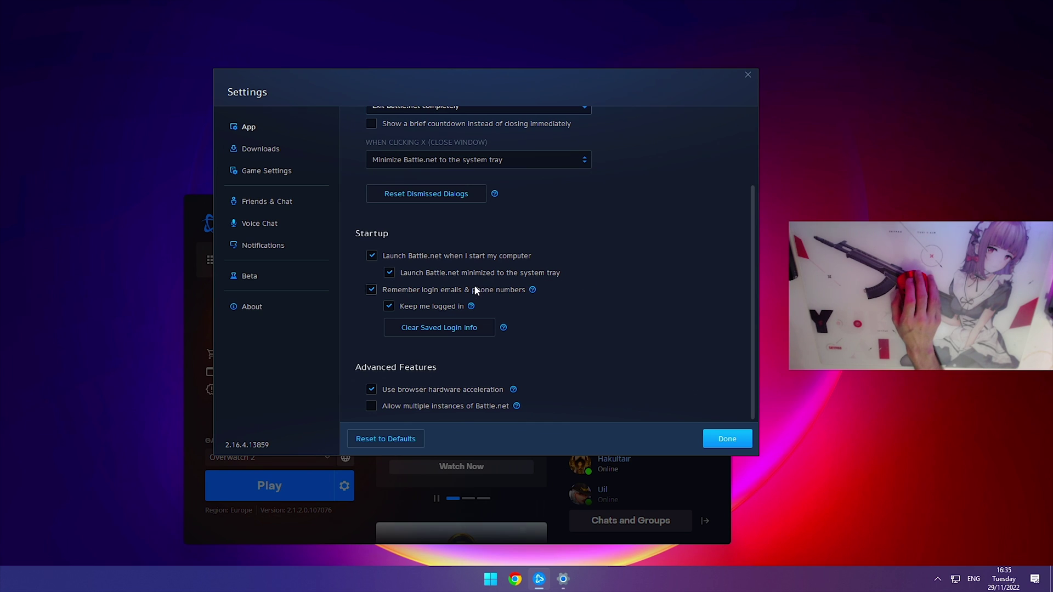
{"action": "left_click", "coordinate": [372, 389]}
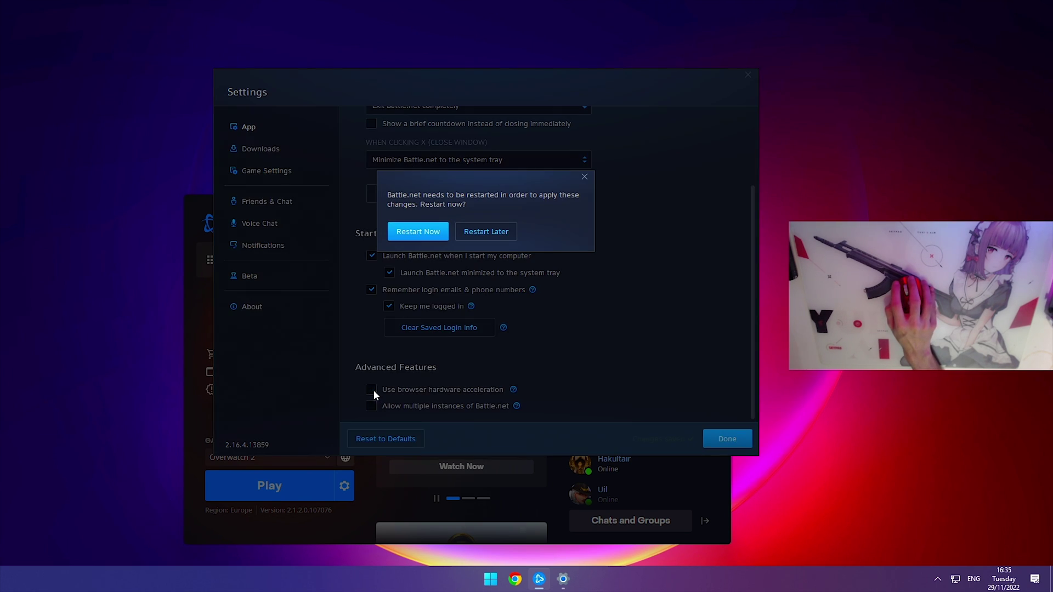
{"action": "left_click", "coordinate": [423, 231]}
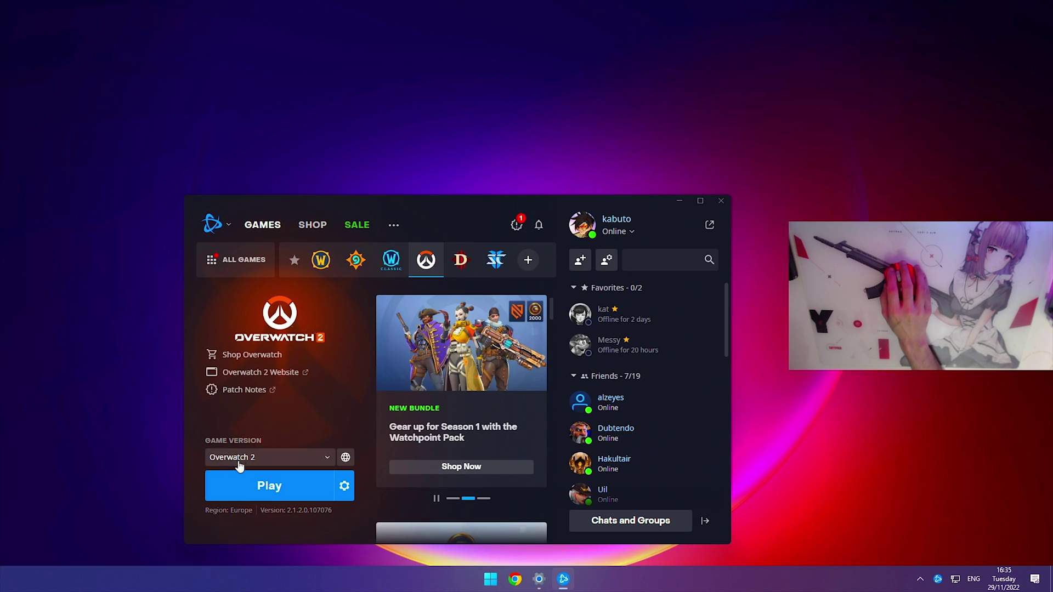
- Show the Overwatch 2 installation folder in File Explorer, select its full path and move the window clear of the launcher
{"action": "left_click", "coordinate": [344, 486]}
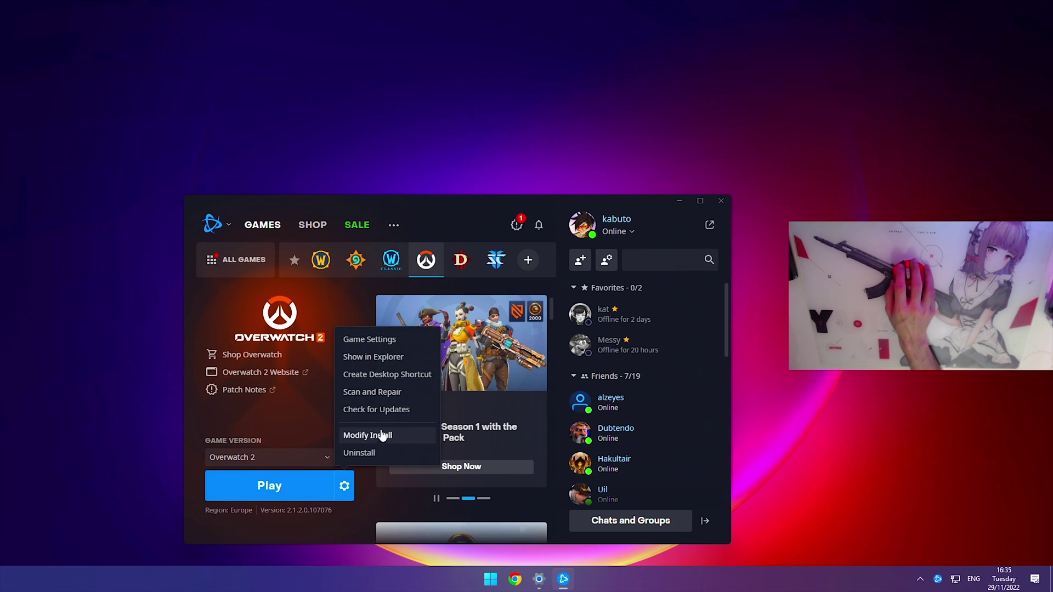
{"action": "left_click", "coordinate": [398, 357]}
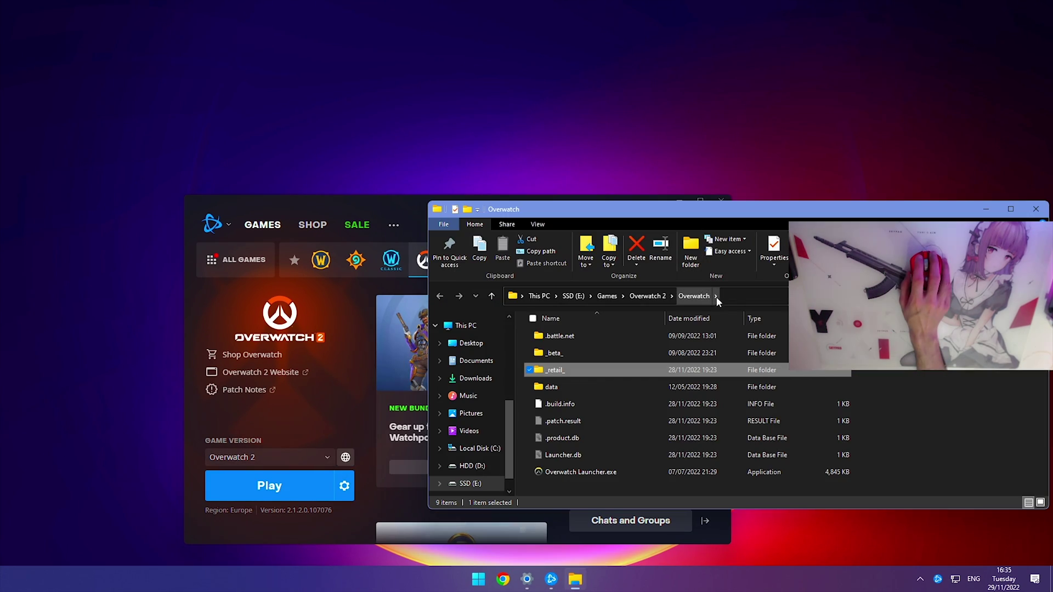
{"action": "left_click", "coordinate": [749, 296]}
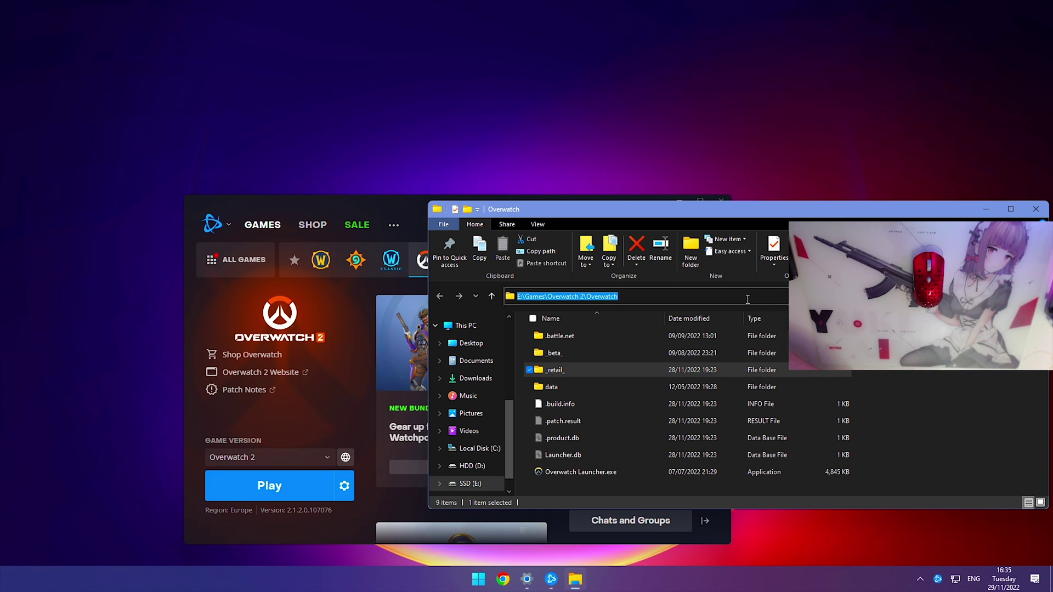
{"action": "left_click_drag", "start_coordinate": [646, 208], "coordinate": [480, 73]}
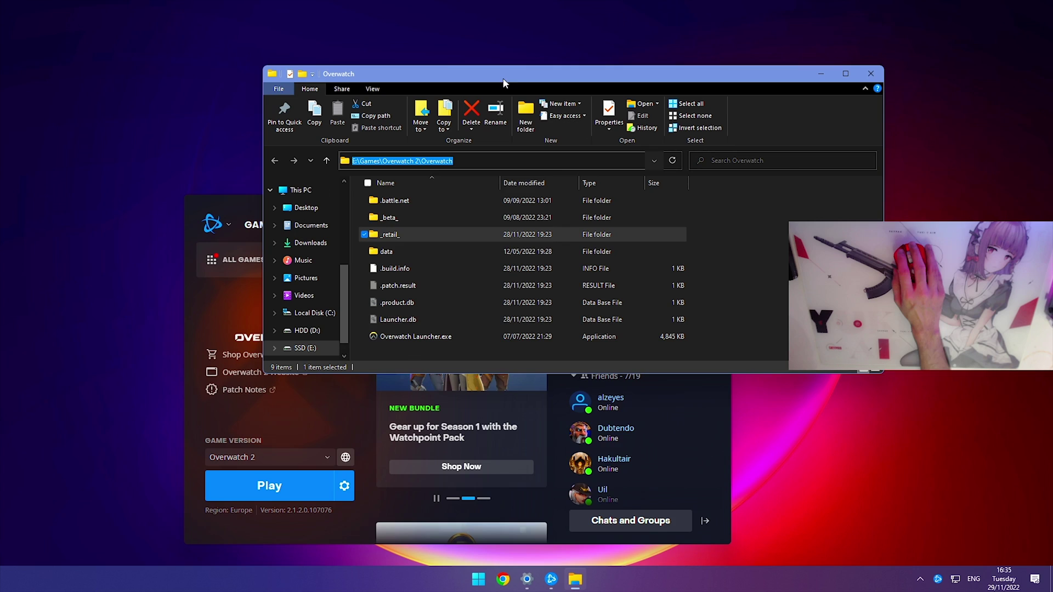
- Open the NVIDIA Control Panel and apply the image settings preference emphasizing Performance
{"action": "right_click", "coordinate": [817, 418]}
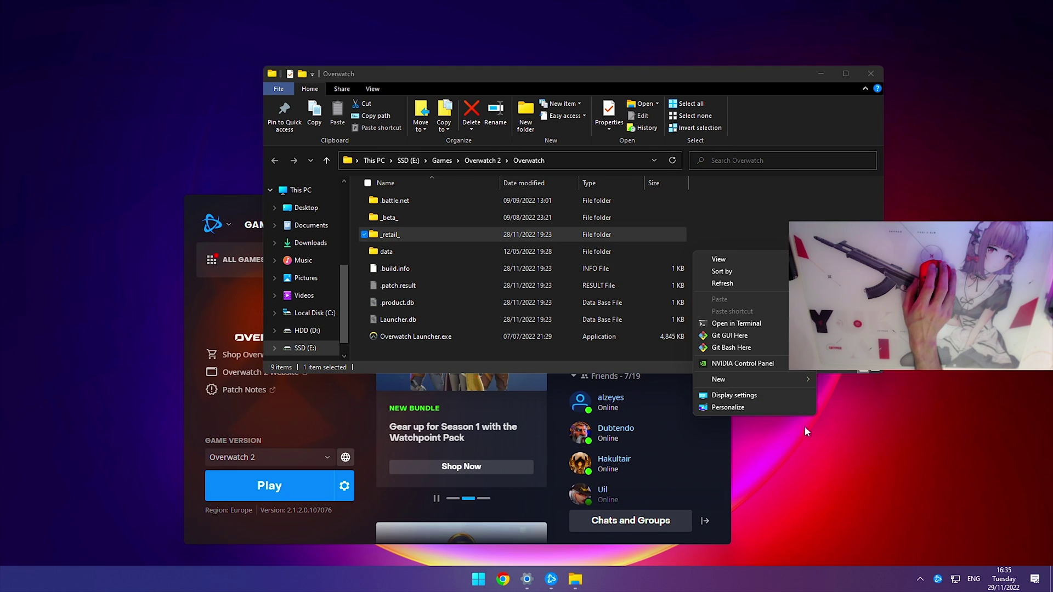
{"action": "left_click", "coordinate": [738, 364]}
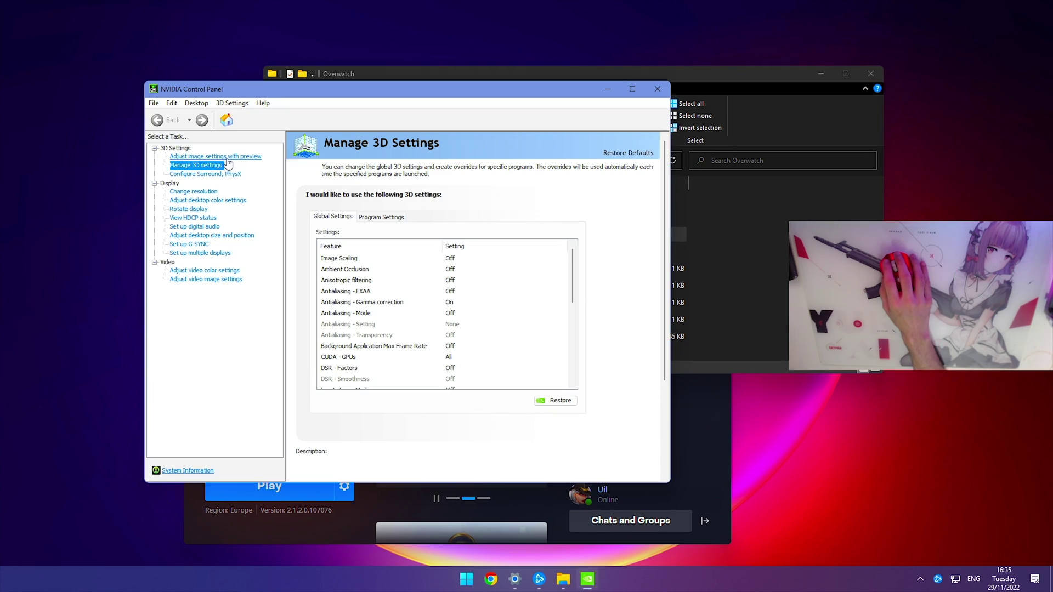
{"action": "left_click", "coordinate": [226, 157]}
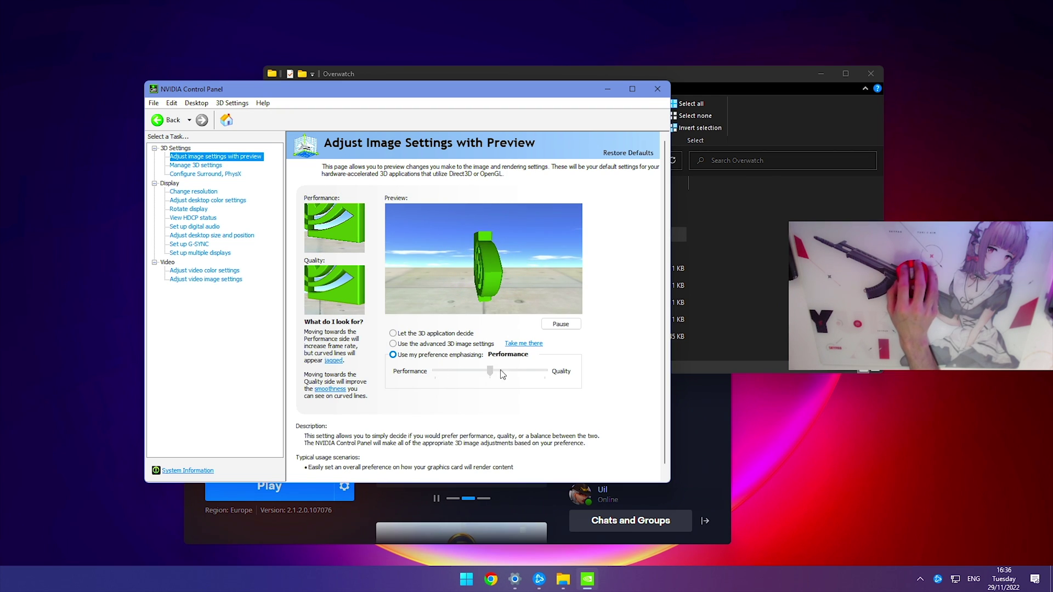
{"action": "left_click", "coordinate": [421, 356]}
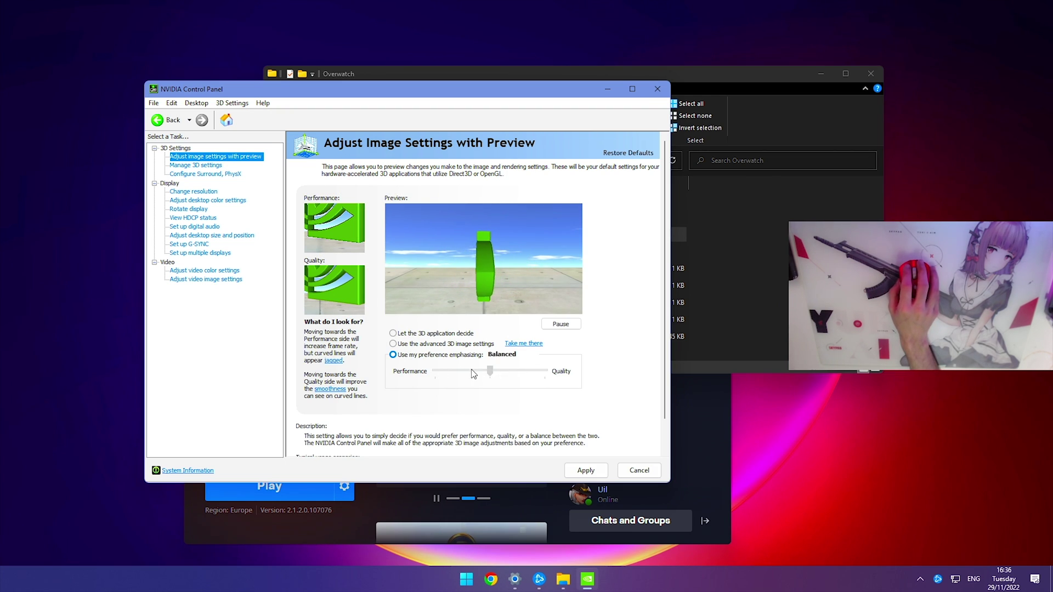
{"action": "left_click", "coordinate": [589, 473]}
- Go to the program-specific 3D settings and start browsing for a program to add
{"action": "left_click", "coordinate": [205, 167]}
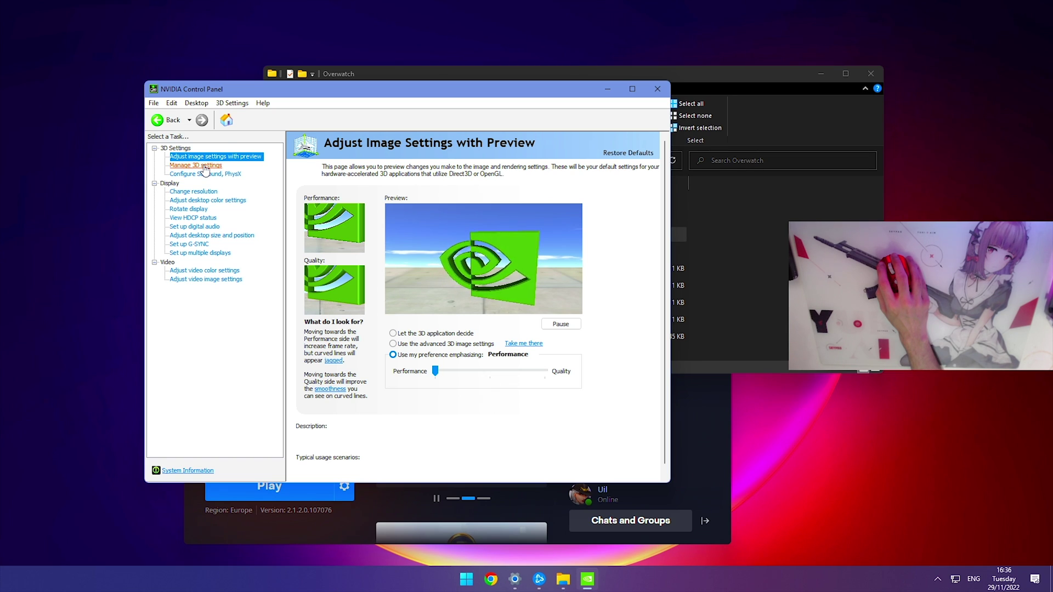
{"action": "left_click", "coordinate": [384, 217]}
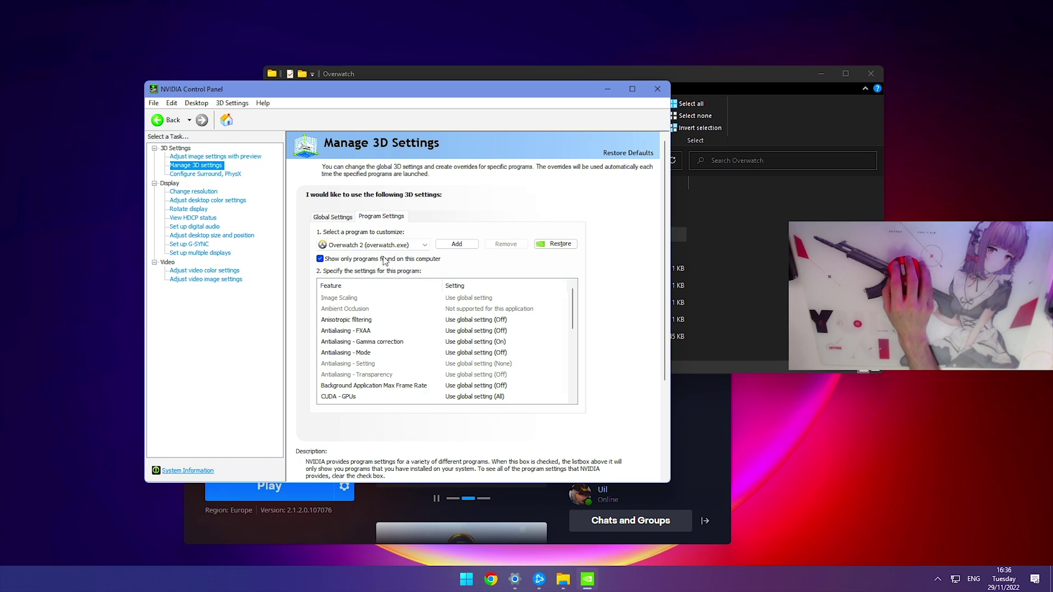
{"action": "left_click", "coordinate": [455, 245]}
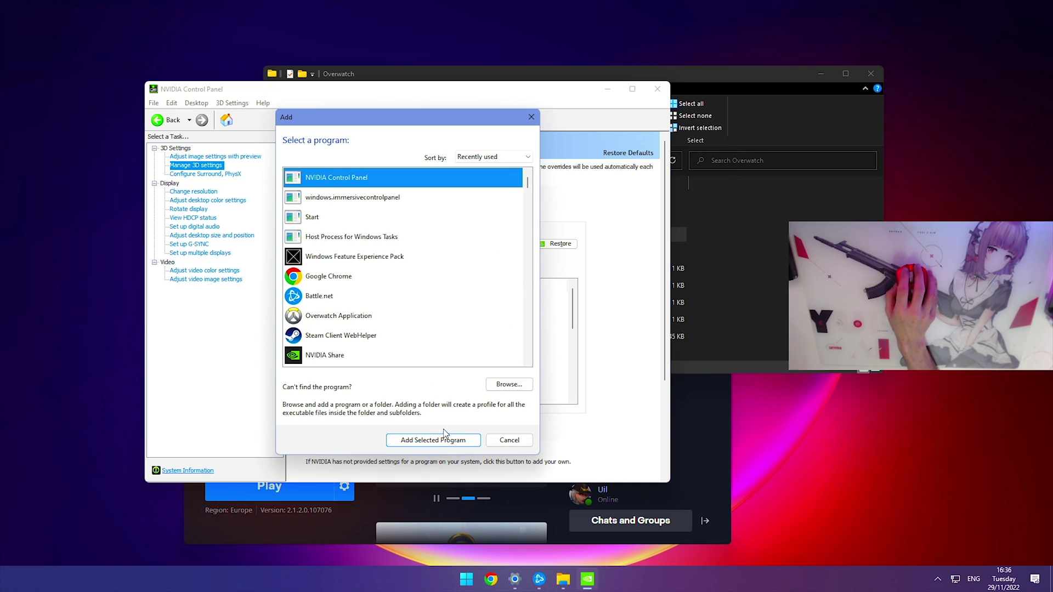
{"action": "left_click", "coordinate": [508, 385]}
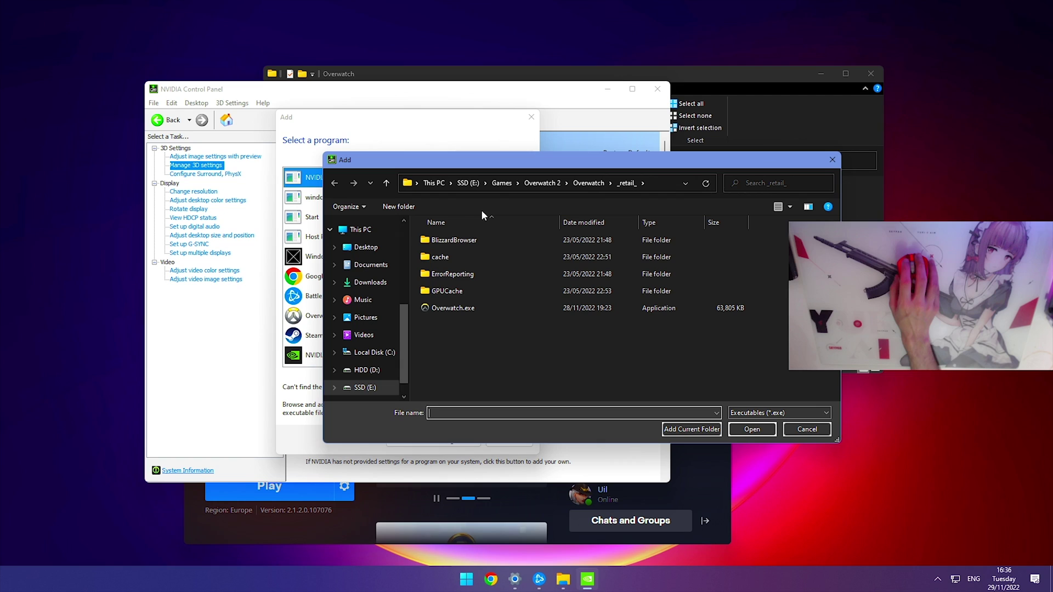
- Switch the file browser to the folder E:\Games\Overwatch 2\Overwatch
{"action": "left_click", "coordinate": [658, 182]}
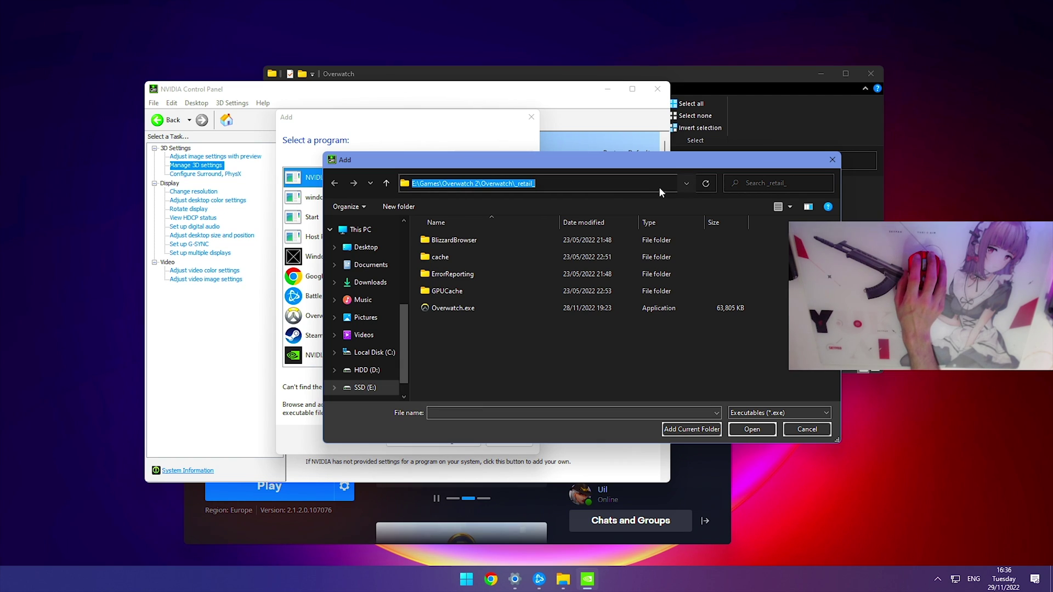
{"action": "key", "text": "End"}
{"action": "key", "text": "BackSpace"}
{"action": "key", "text": "BackSpace"}
{"action": "key", "text": "BackSpace"}
{"action": "key", "text": "BackSpace"}
{"action": "key", "text": "BackSpace"}
{"action": "key", "text": "BackSpace"}
{"action": "key", "text": "BackSpace"}
{"action": "key", "text": "BackSpace"}
{"action": "key", "text": "BackSpace"}
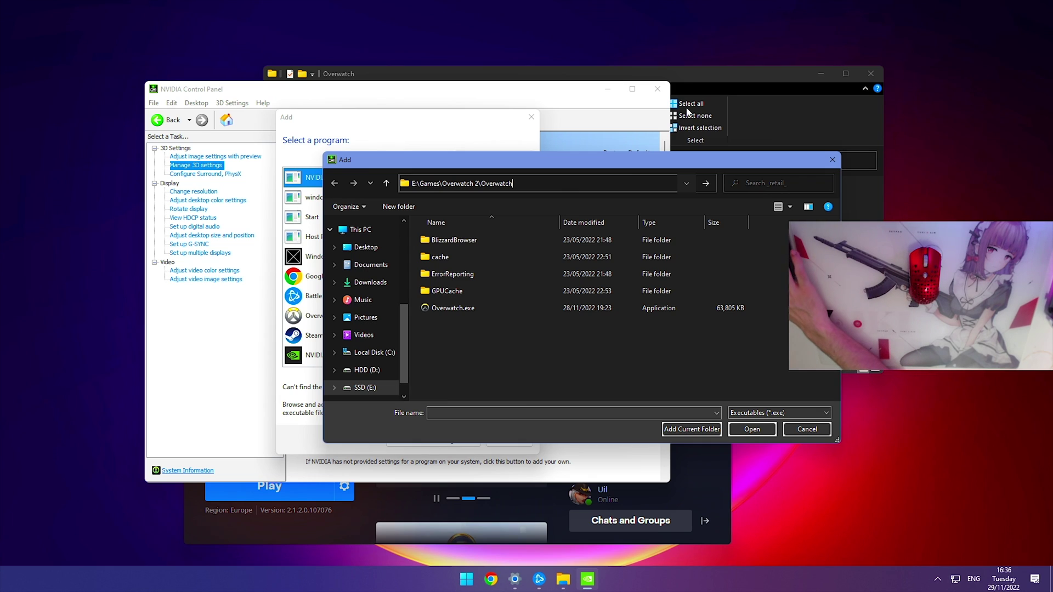
{"action": "key", "text": "Return"}
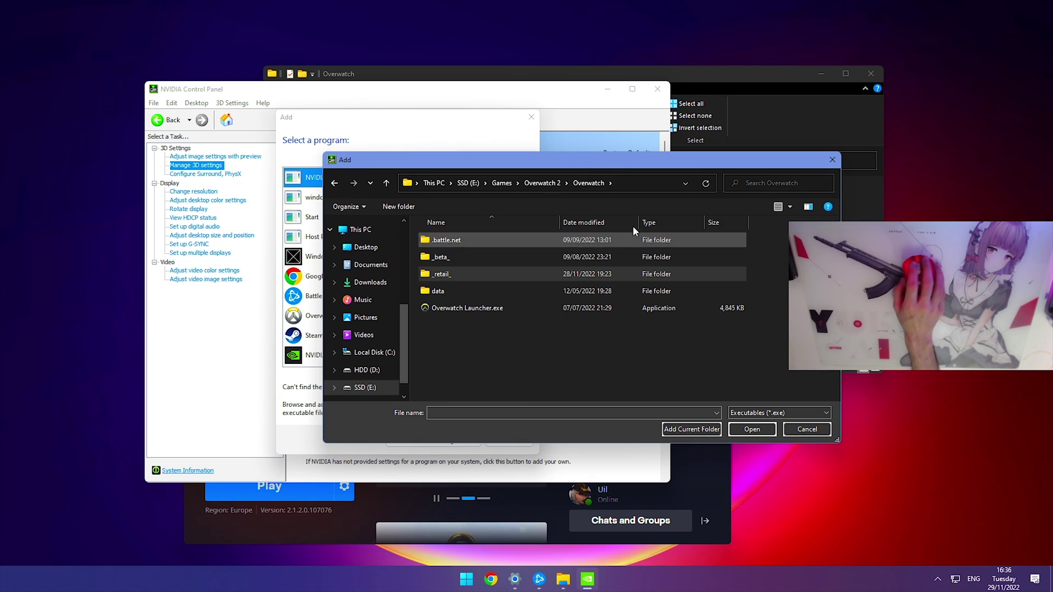
- Add Overwatch.exe from the _retail_ folder as the program to customize
{"action": "left_click", "coordinate": [447, 275]}
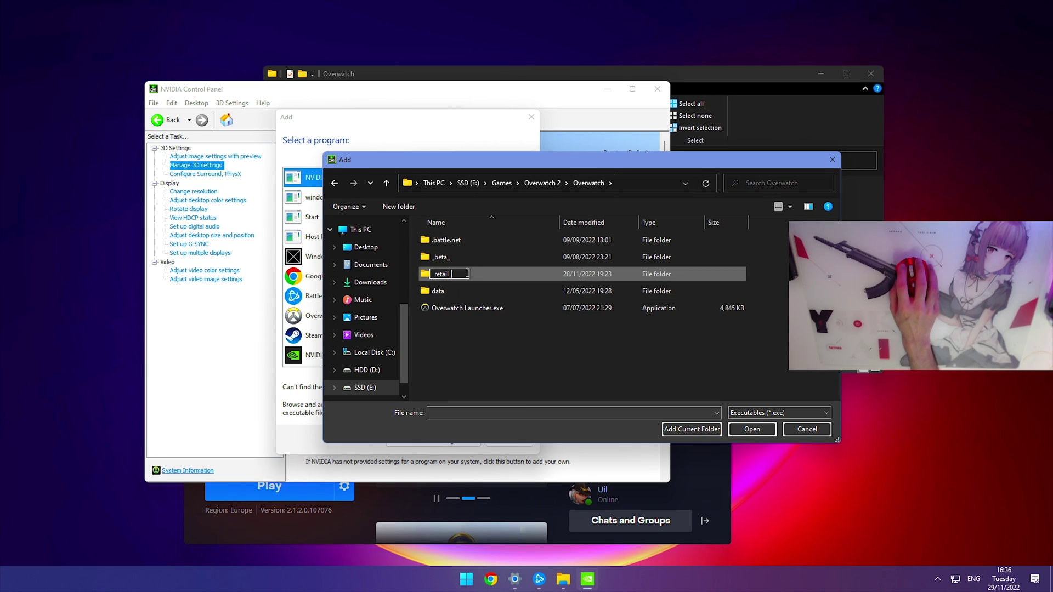
{"action": "double_click", "coordinate": [494, 273]}
{"action": "left_click", "coordinate": [463, 310]}
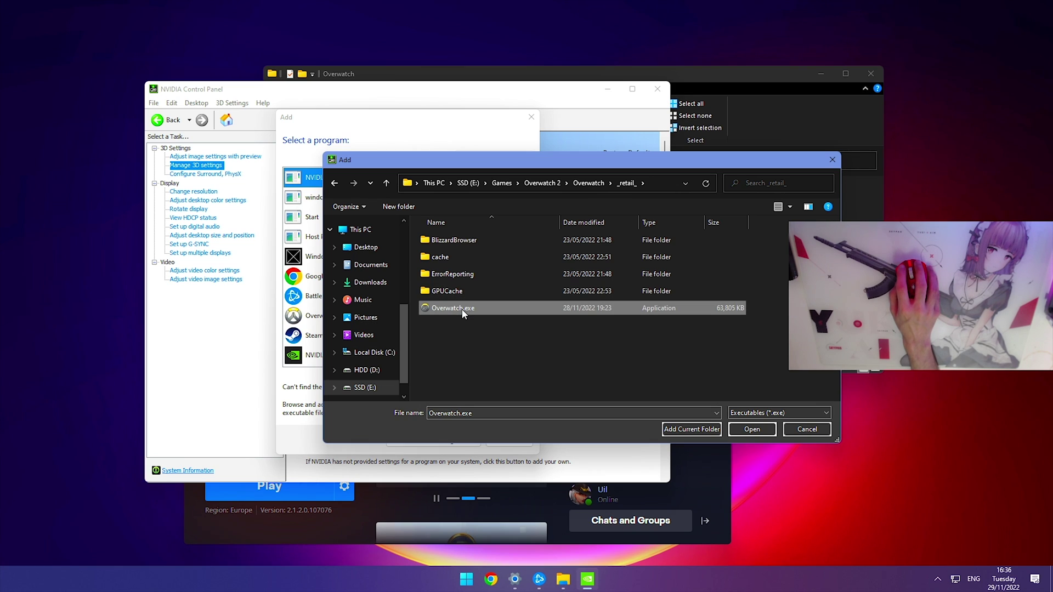
{"action": "double_click", "coordinate": [462, 311]}
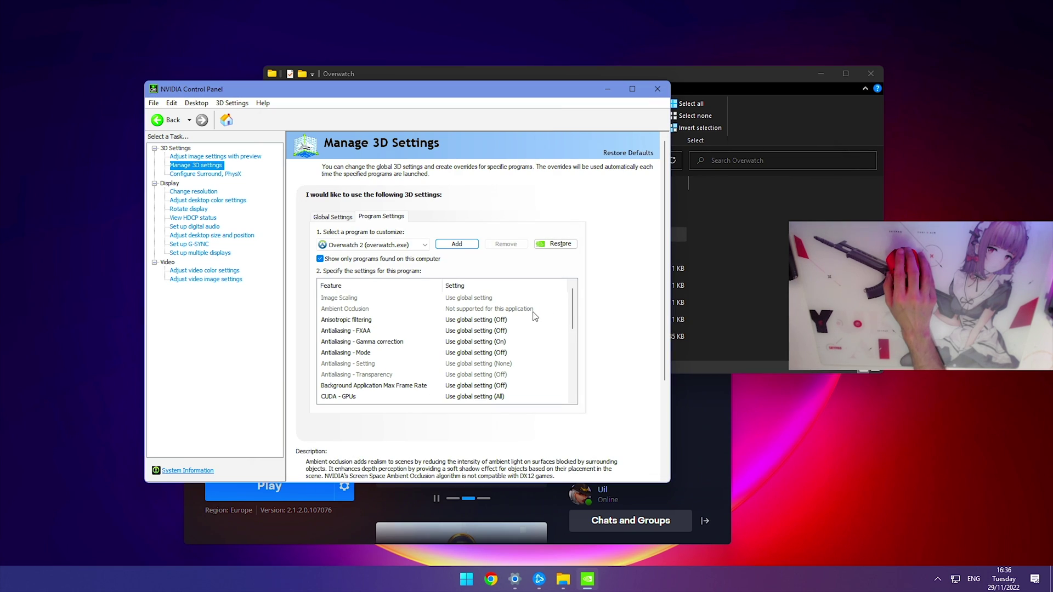
- Set Low Latency Mode to Ultra for Overwatch 2
{"action": "scroll", "coordinate": [573, 313], "scroll_direction": "down", "scroll_amount": 3}
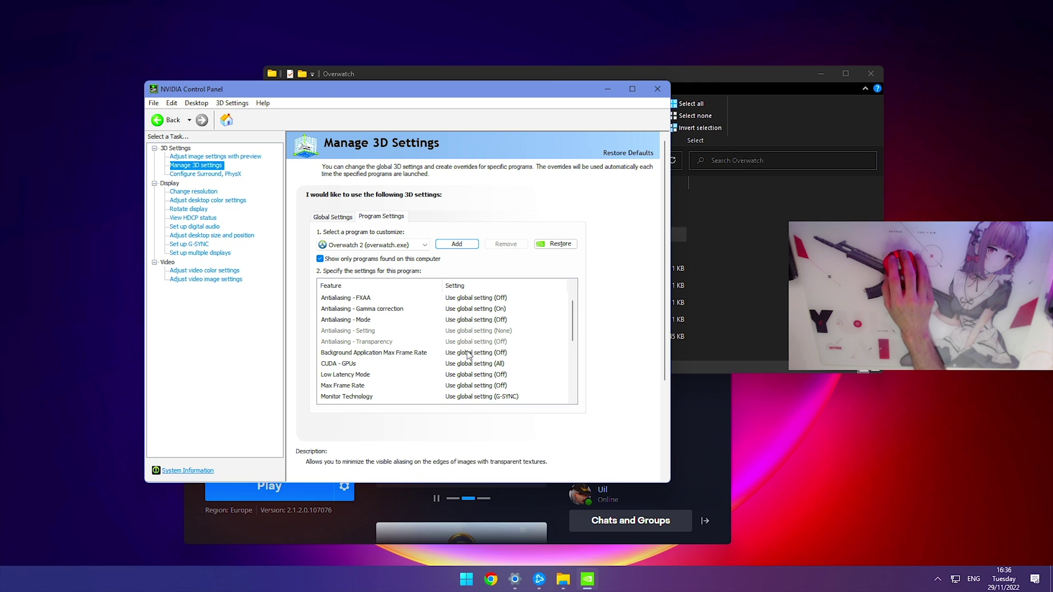
{"action": "left_click", "coordinate": [460, 377]}
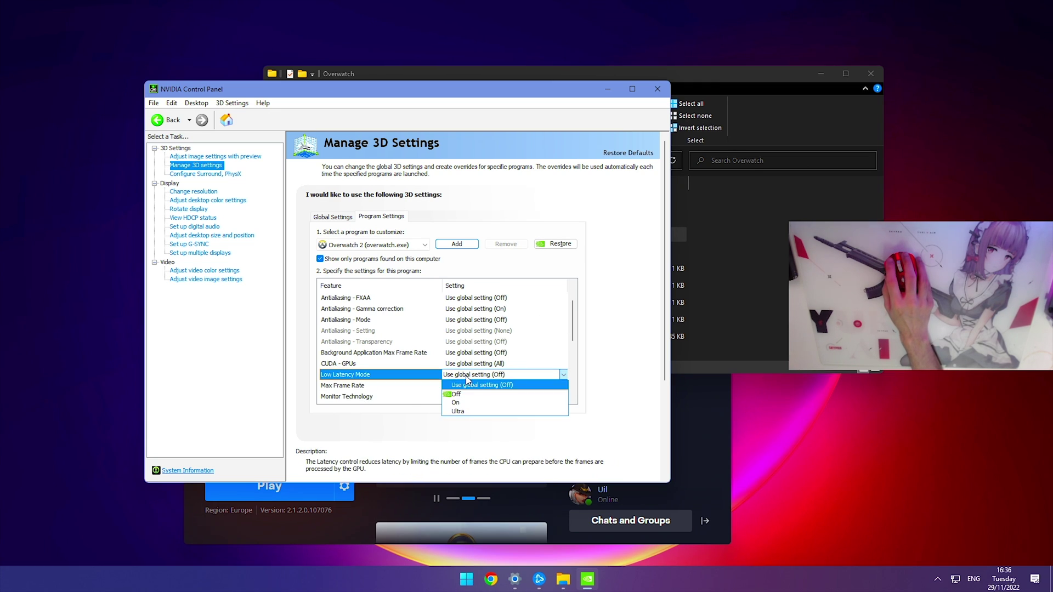
{"action": "left_click", "coordinate": [464, 413]}
- Limit the Max Frame Rate to 360 FPS and set Monitor Technology to G-SYNC for Overwatch 2
{"action": "left_click", "coordinate": [477, 343]}
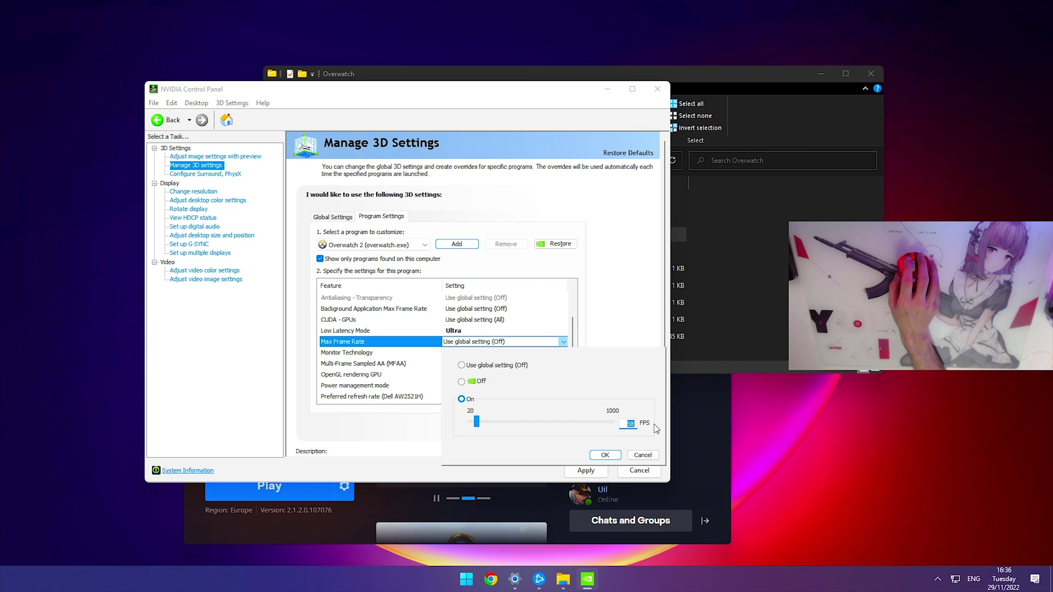
{"action": "type", "text": "360"}
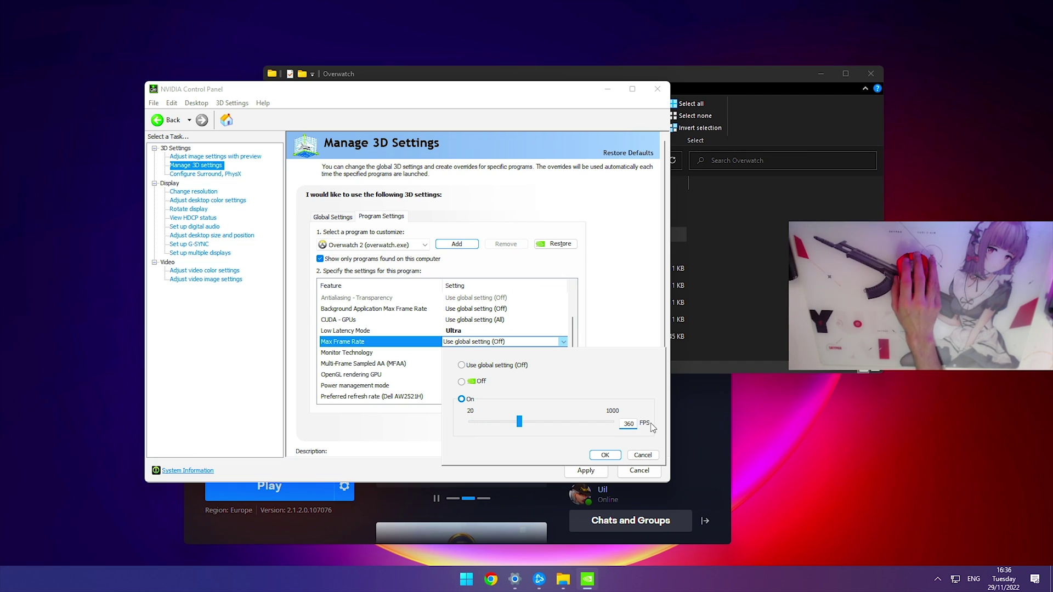
{"action": "key", "text": "Return"}
{"action": "left_click", "coordinate": [492, 322]}
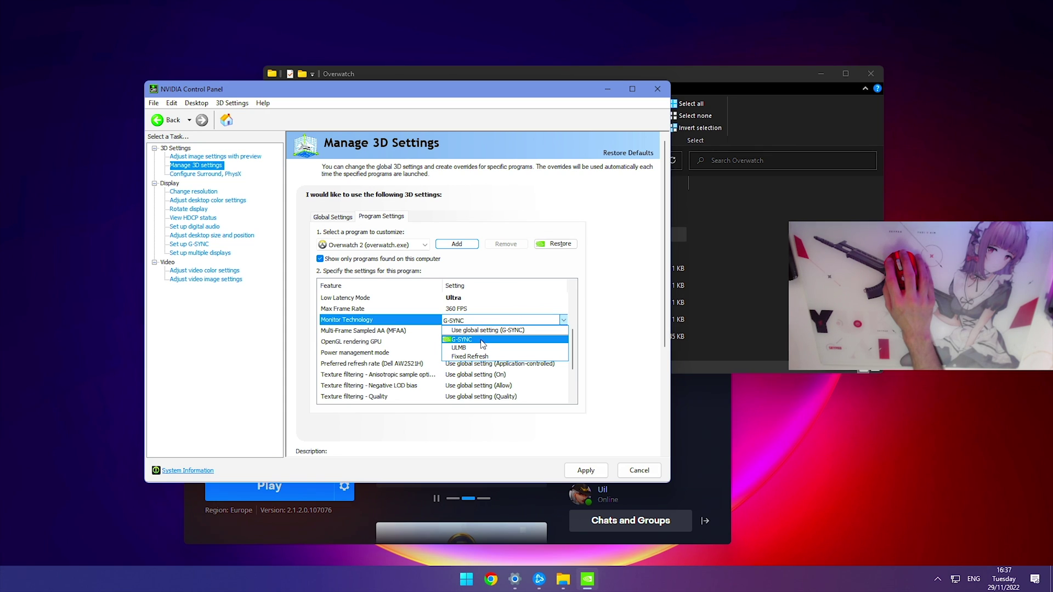
{"action": "left_click", "coordinate": [483, 340]}
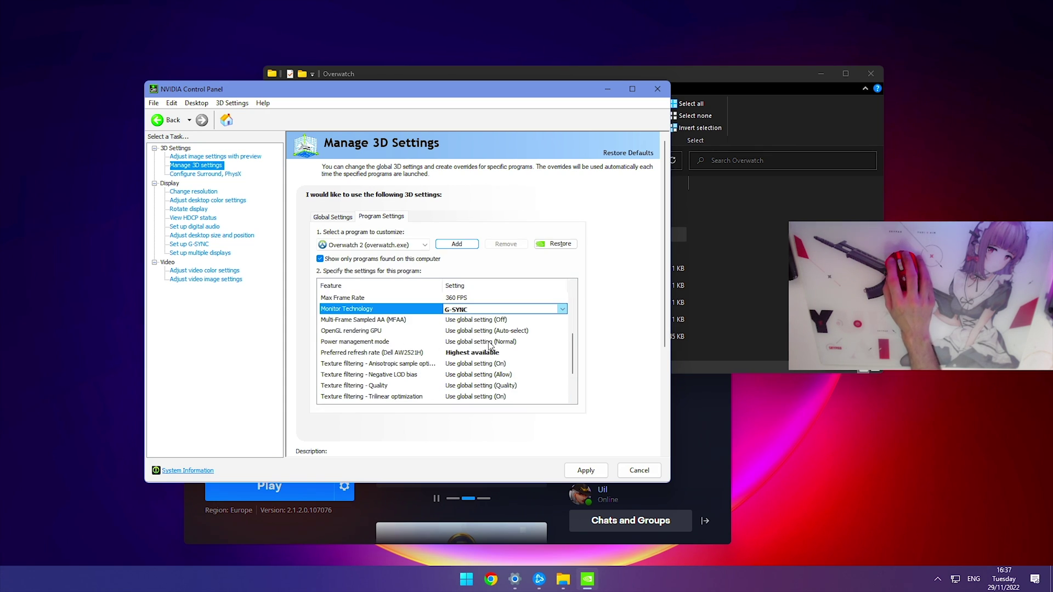
- Set Power management mode to Prefer maximum performance and Virtual Reality pre-rendered frames to 1 for Overwatch 2, and apply the changes
{"action": "left_click", "coordinate": [489, 342]}
{"action": "left_click", "coordinate": [481, 375]}
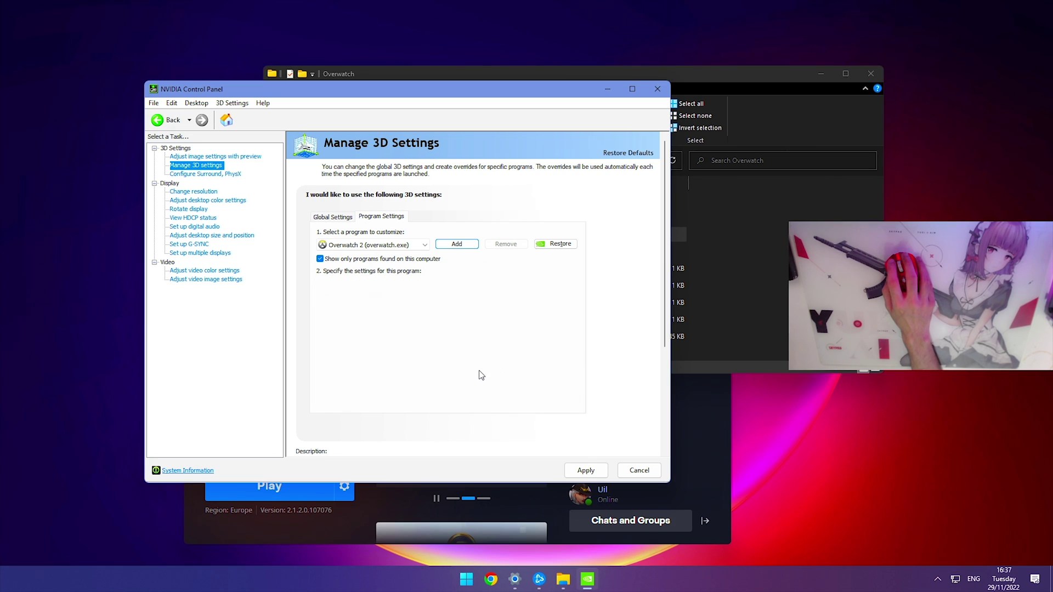
{"action": "left_click", "coordinate": [471, 387]}
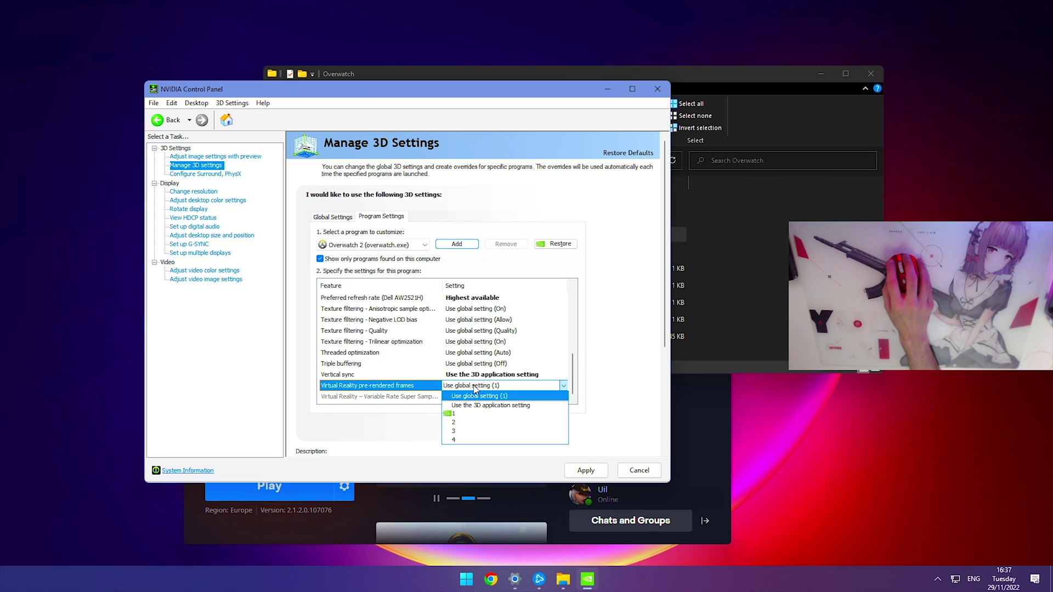
{"action": "left_click", "coordinate": [465, 416]}
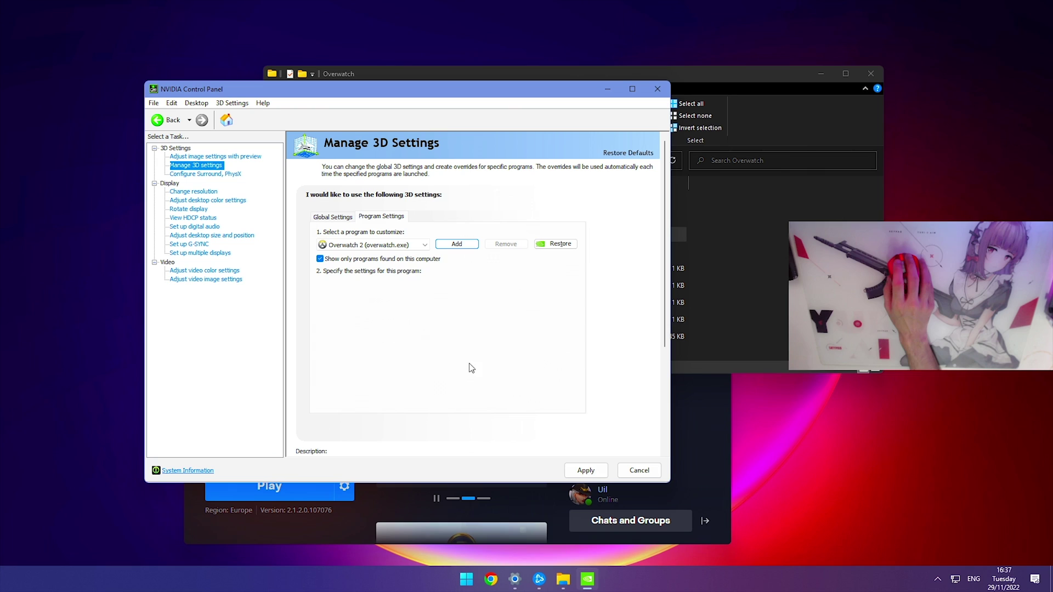
{"action": "left_click", "coordinate": [595, 473]}
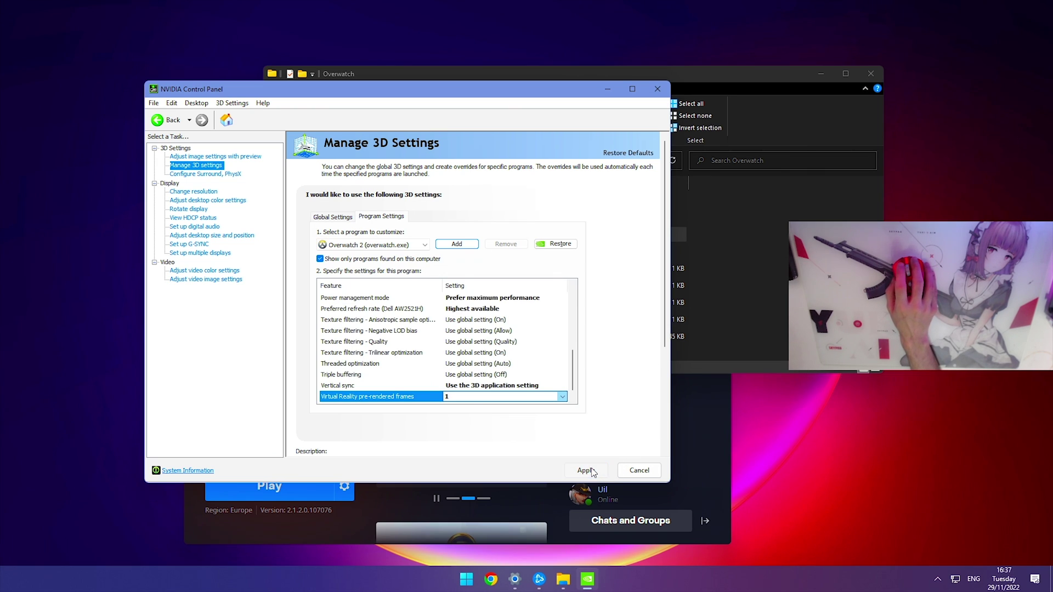
- Set the digital vibrance of the Dell AW2521H display to 100% in the desktop color settings and apply it
{"action": "left_click", "coordinate": [214, 201]}
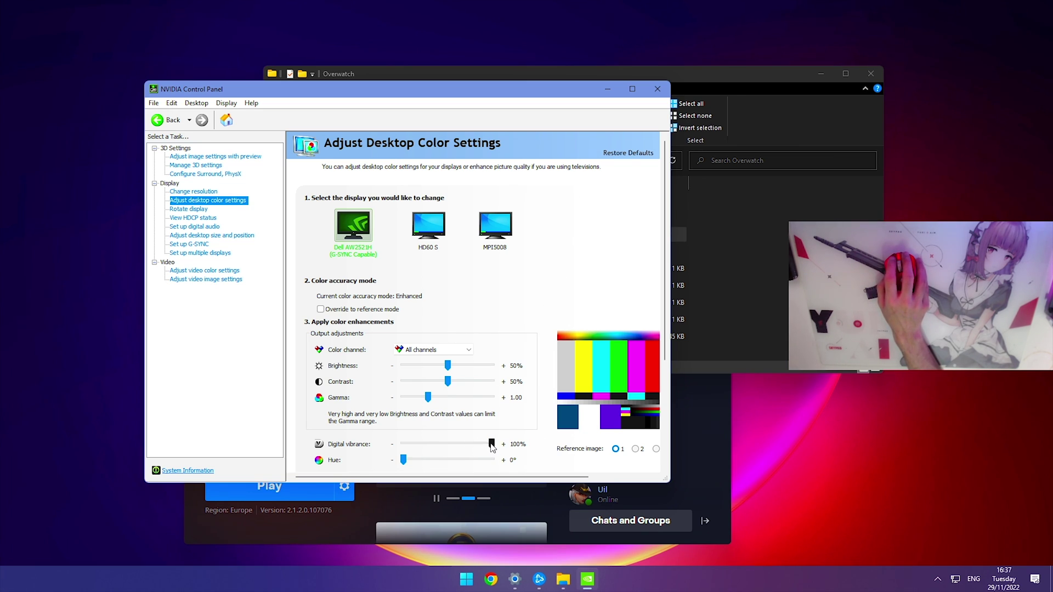
{"action": "left_click_drag", "start_coordinate": [492, 444], "coordinate": [448, 443]}
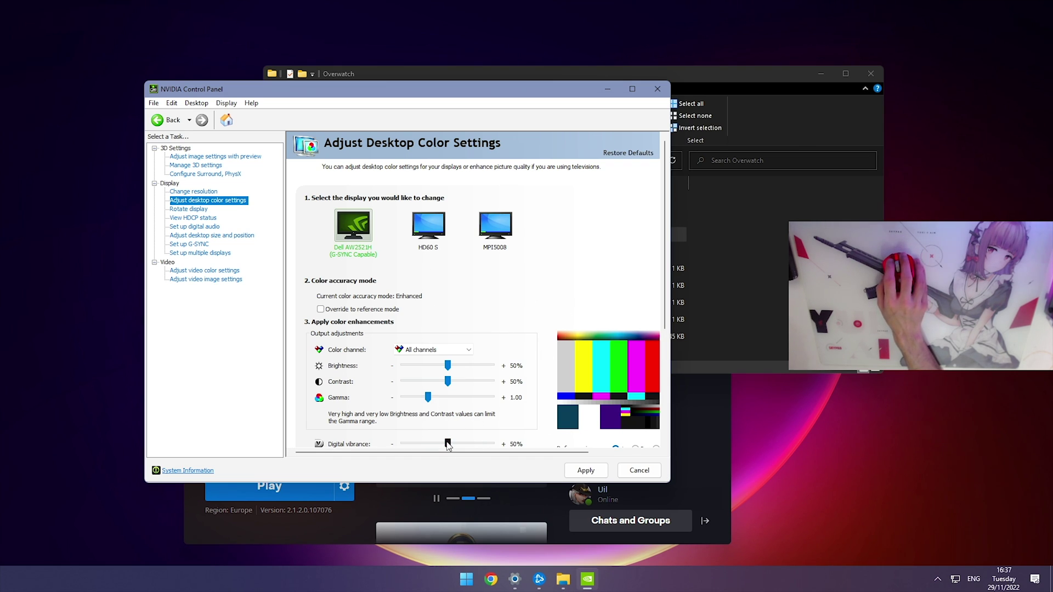
{"action": "left_click_drag", "start_coordinate": [449, 445], "coordinate": [498, 446]}
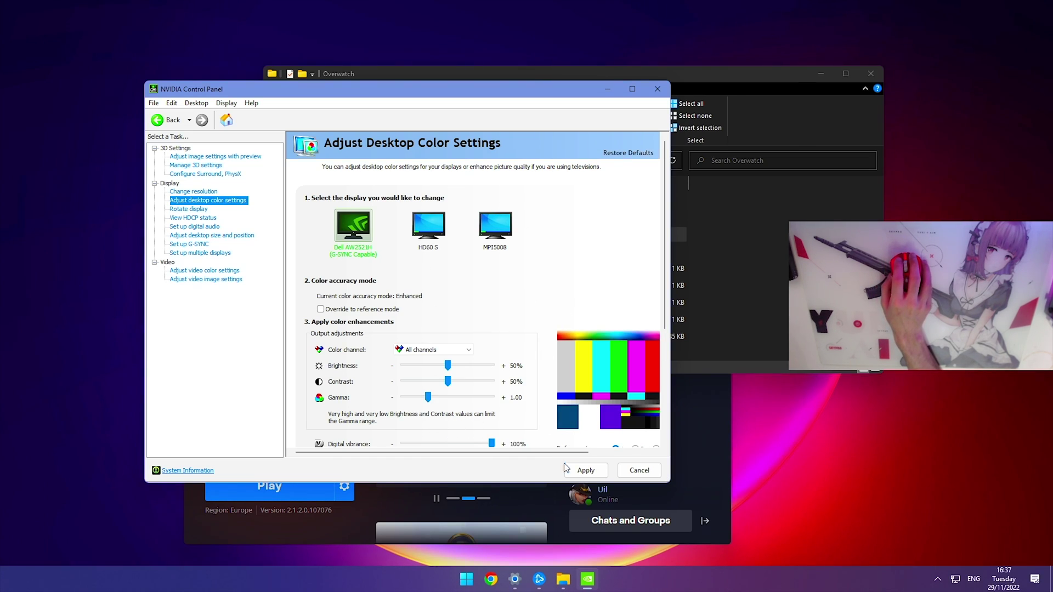
{"action": "scroll", "coordinate": [572, 392], "scroll_direction": "down", "scroll_amount": 3}
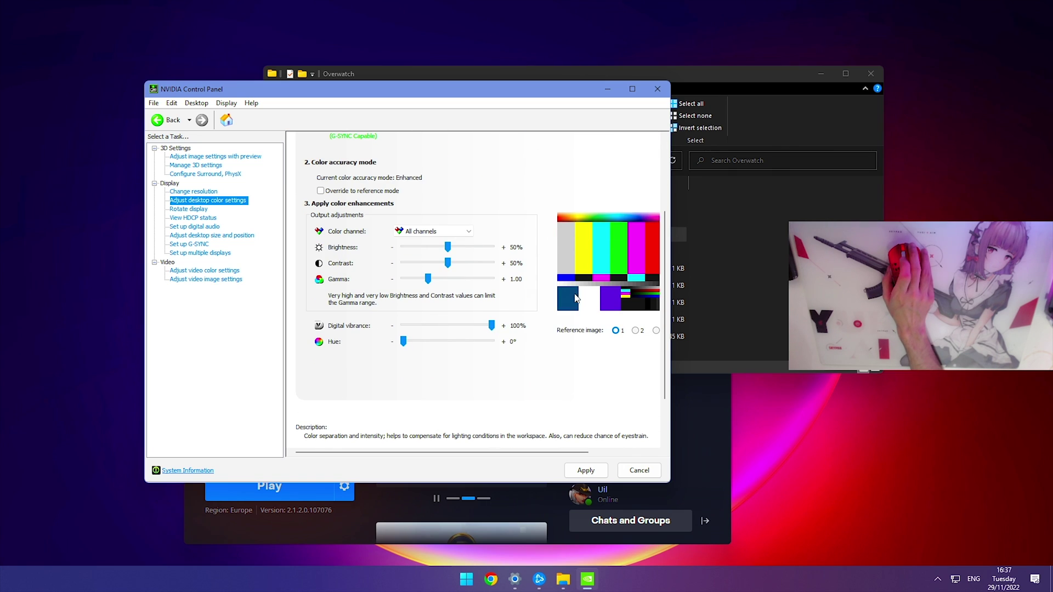
{"action": "left_click", "coordinate": [585, 470]}
- Rearrange the open windows so the Overwatch folder is fully accessible in front of Battle.net
{"action": "left_click_drag", "start_coordinate": [521, 77], "coordinate": [617, 178]}
{"action": "left_click_drag", "start_coordinate": [312, 205], "coordinate": [176, 77]}
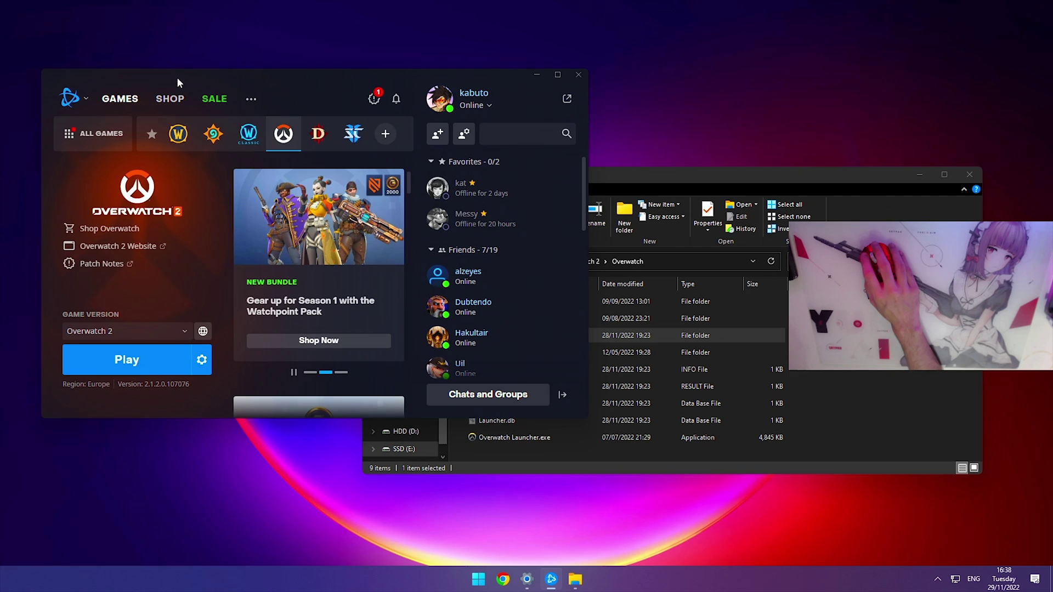
{"action": "left_click", "coordinate": [697, 183]}
{"action": "left_click_drag", "start_coordinate": [697, 183], "coordinate": [518, 135]}
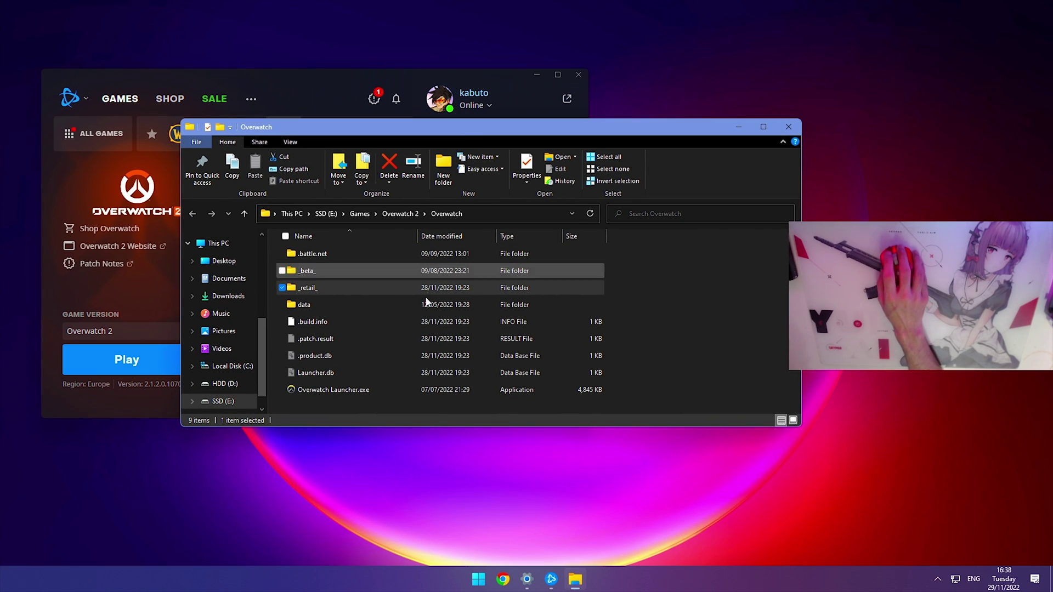
- Open the compatibility properties of Overwatch.exe in the _retail_ folder and disable fullscreen optimizations
{"action": "double_click", "coordinate": [327, 287]}
{"action": "left_click", "coordinate": [348, 374]}
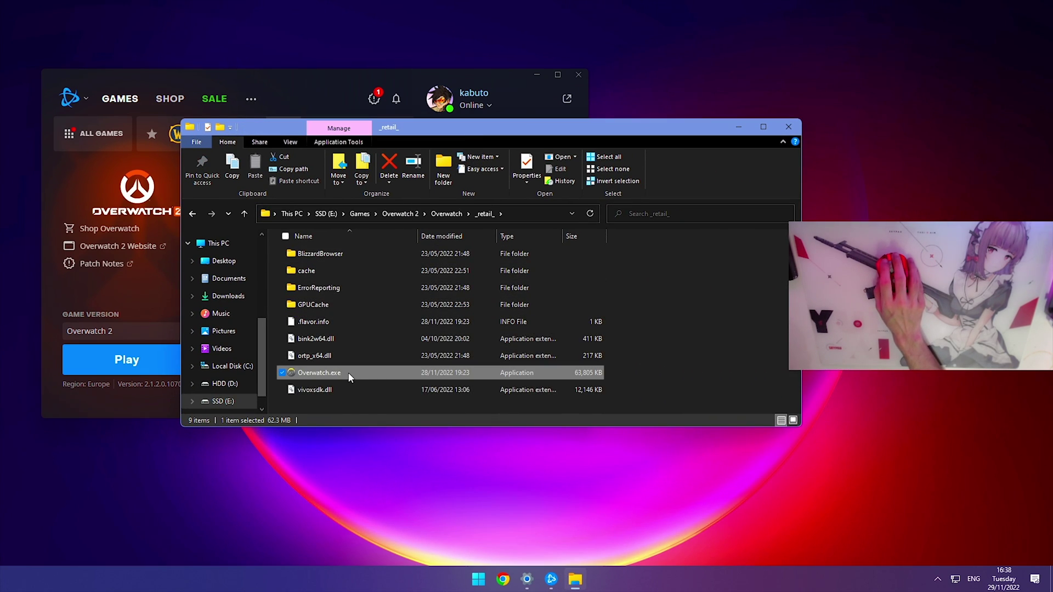
{"action": "right_click", "coordinate": [350, 376]}
{"action": "left_click", "coordinate": [238, 364]}
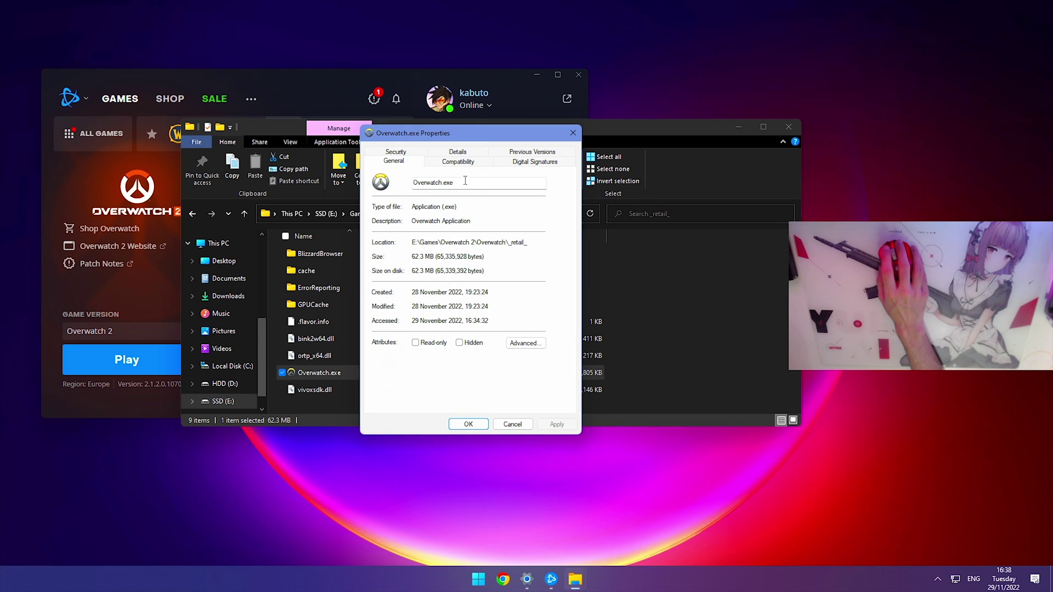
{"action": "left_click", "coordinate": [448, 162]}
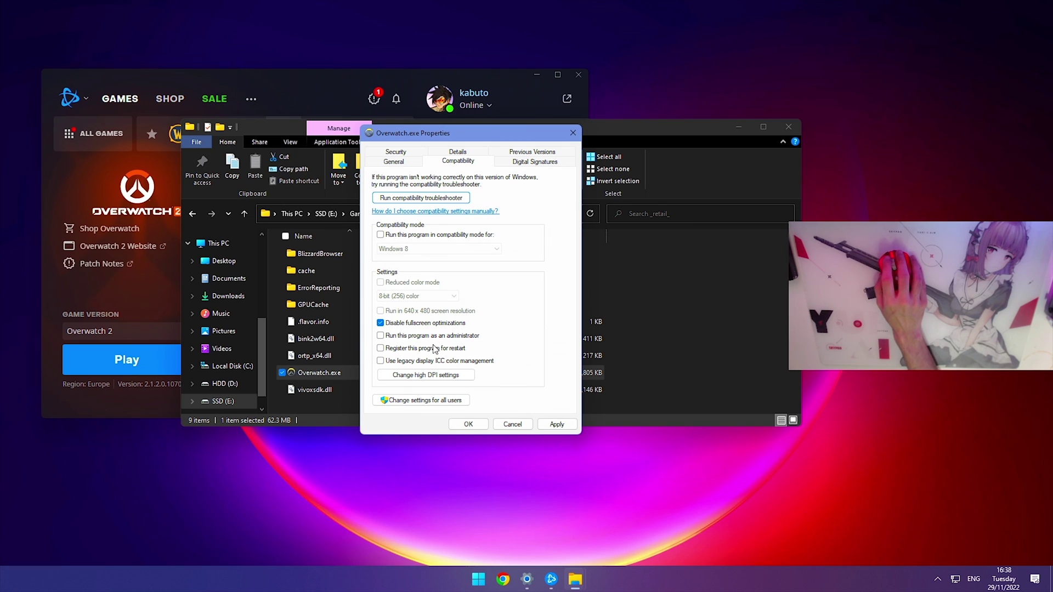
- Override the high DPI scaling behavior of Overwatch.exe with scaling performed by Application, and save the properties
{"action": "left_click", "coordinate": [429, 378]}
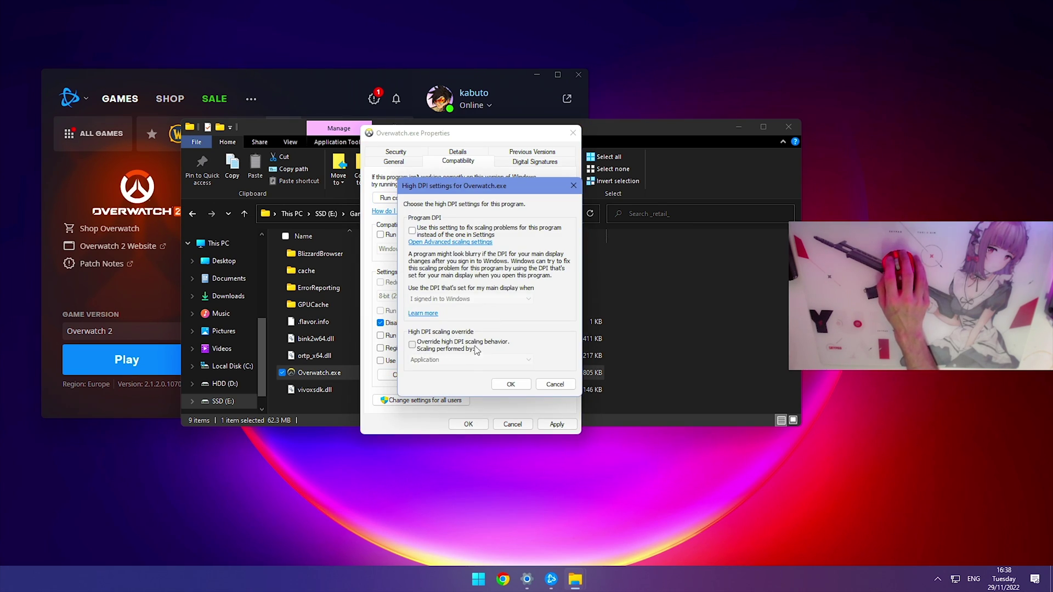
{"action": "left_click", "coordinate": [426, 359]}
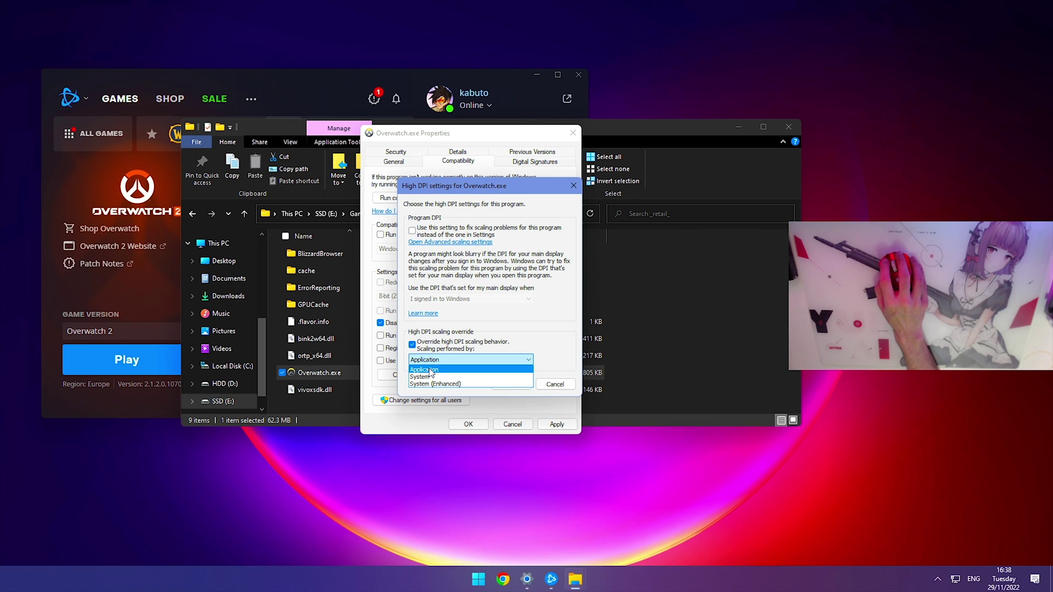
{"action": "left_click", "coordinate": [430, 370]}
{"action": "left_click", "coordinate": [512, 384]}
{"action": "left_click", "coordinate": [558, 425]}
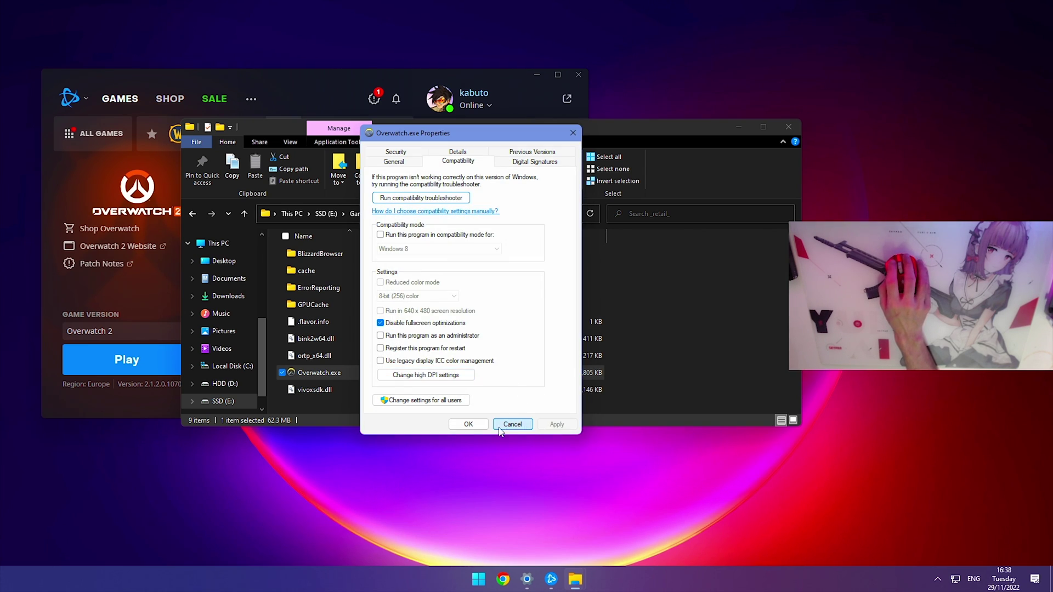
{"action": "left_click", "coordinate": [467, 425]}
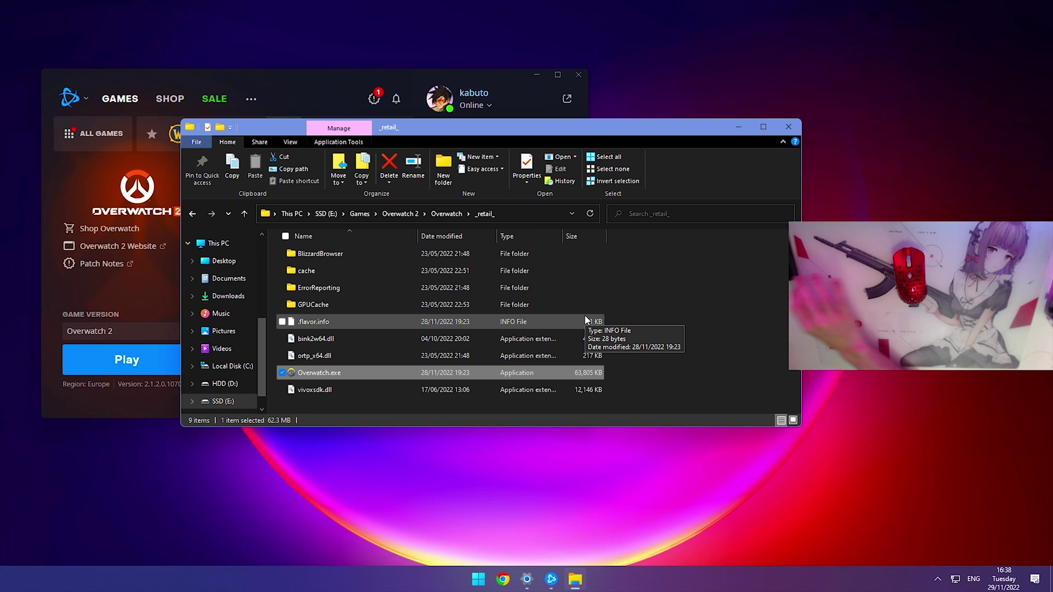
- Find and open the Windows Game Mode settings
{"action": "key", "text": "super"}
{"action": "type", "text": "game mode"}
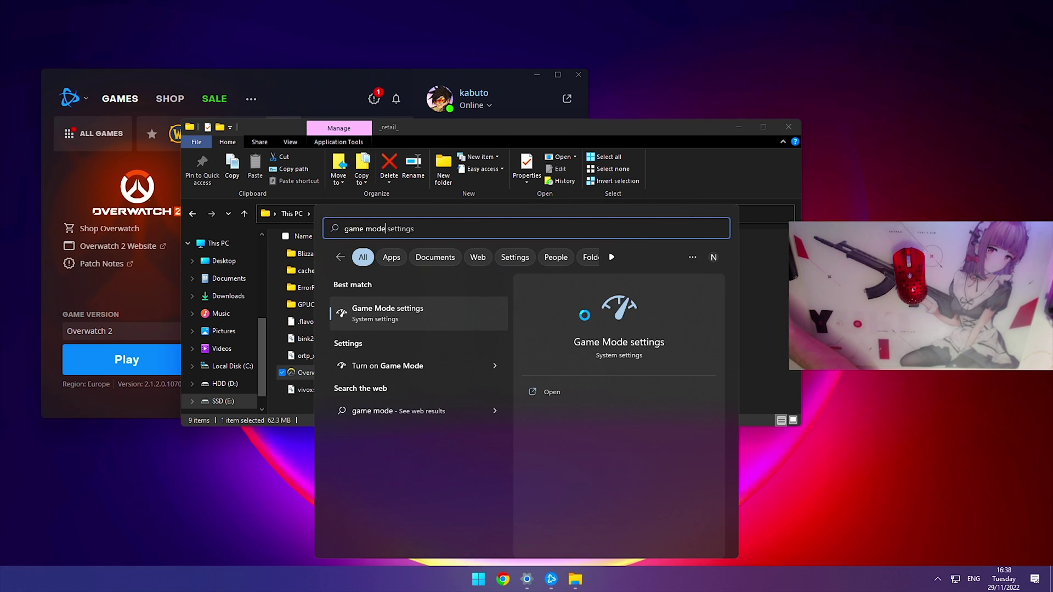
{"action": "key", "text": "Return"}
{"action": "left_click_drag", "start_coordinate": [348, 93], "coordinate": [582, 164]}
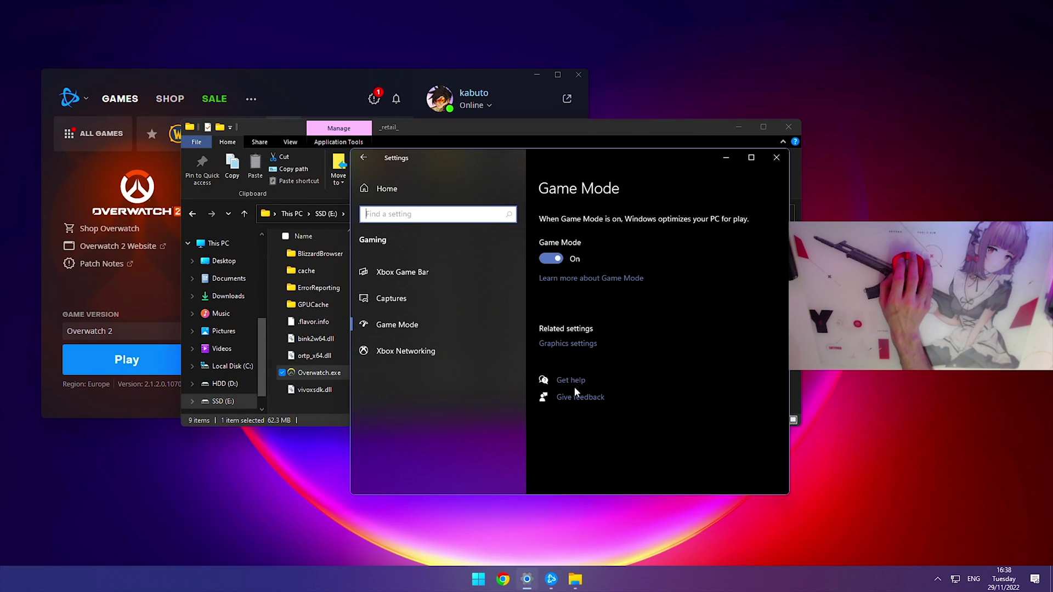
- Add Overwatch.exe from E:\Games\Overwatch 2\Overwatch\_retail_ to the app list in the Windows Graphics settings
{"action": "left_click", "coordinate": [569, 346]}
{"action": "left_click", "coordinate": [571, 295]}
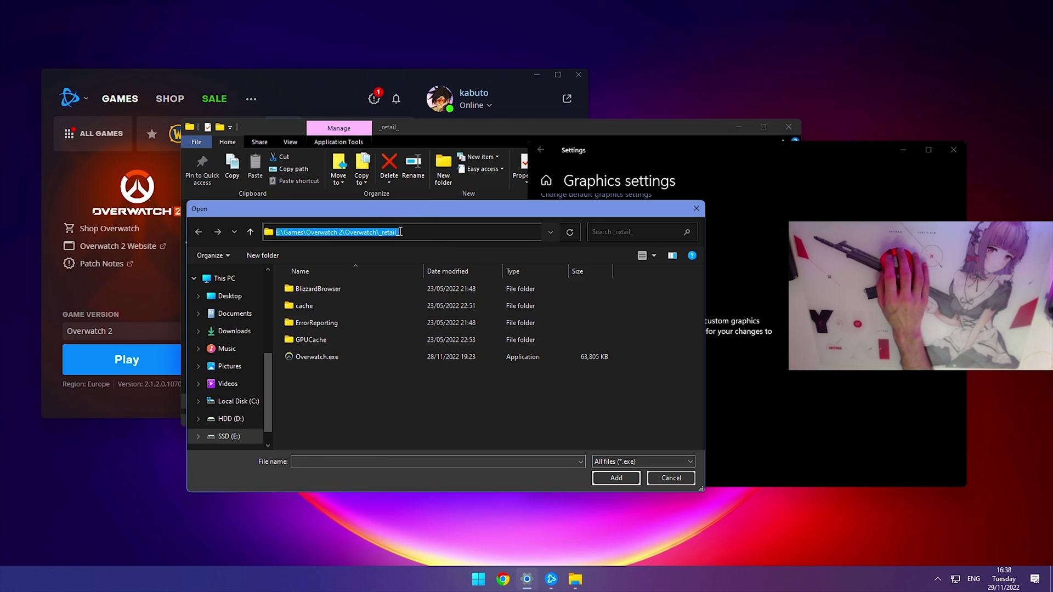
{"action": "left_click", "coordinate": [436, 232]}
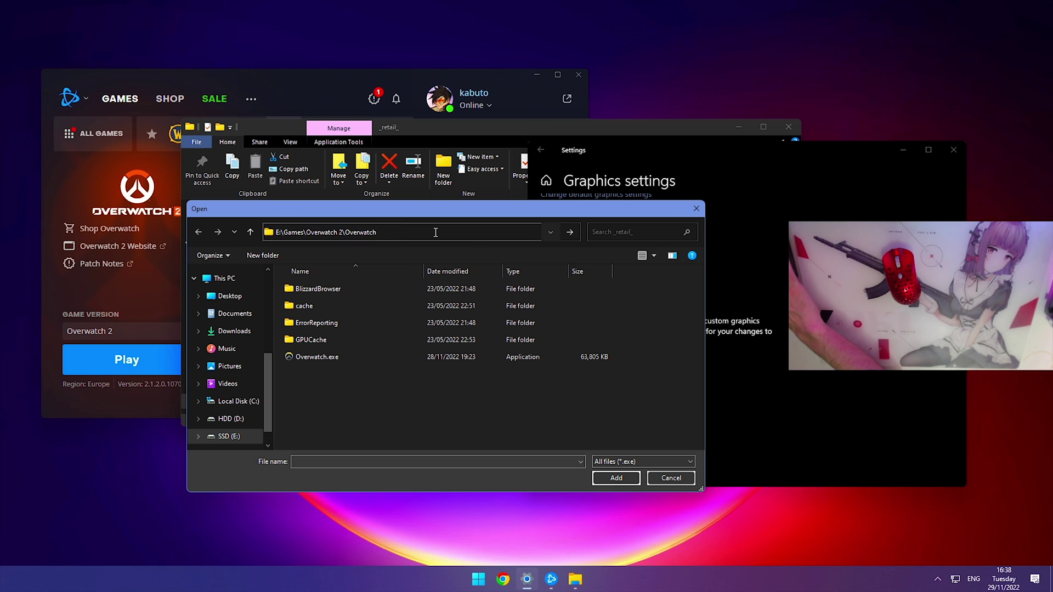
{"action": "key", "text": "alt+Up"}
{"action": "double_click", "coordinate": [305, 323]}
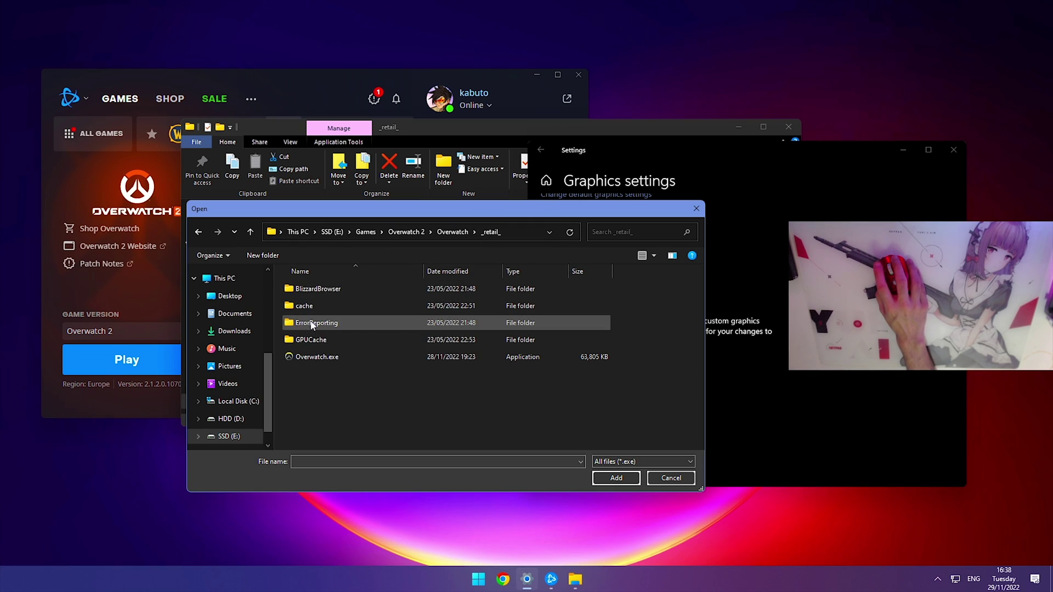
{"action": "double_click", "coordinate": [336, 357]}
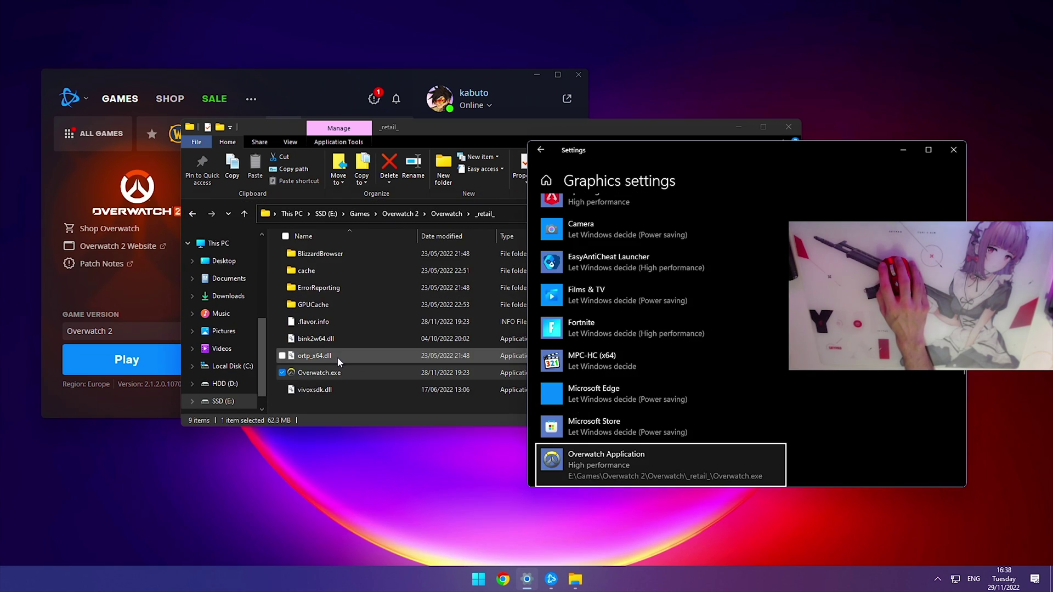
{"action": "left_click", "coordinate": [701, 329]}
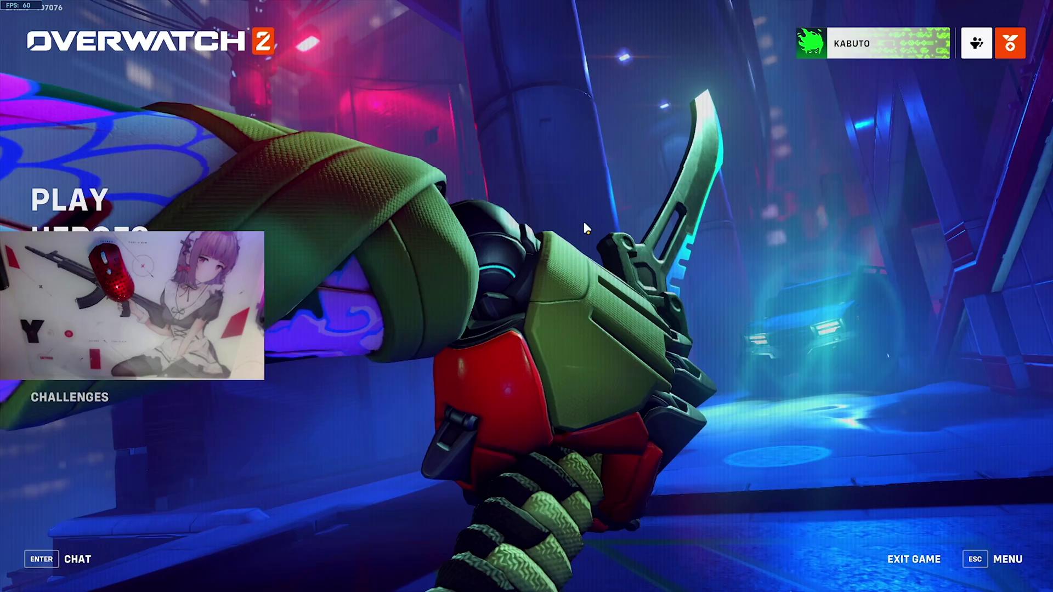
- In Overwatch 2, open the graphics quality options and set the overall Graphics Quality to Low
{"action": "key", "text": "Escape"}
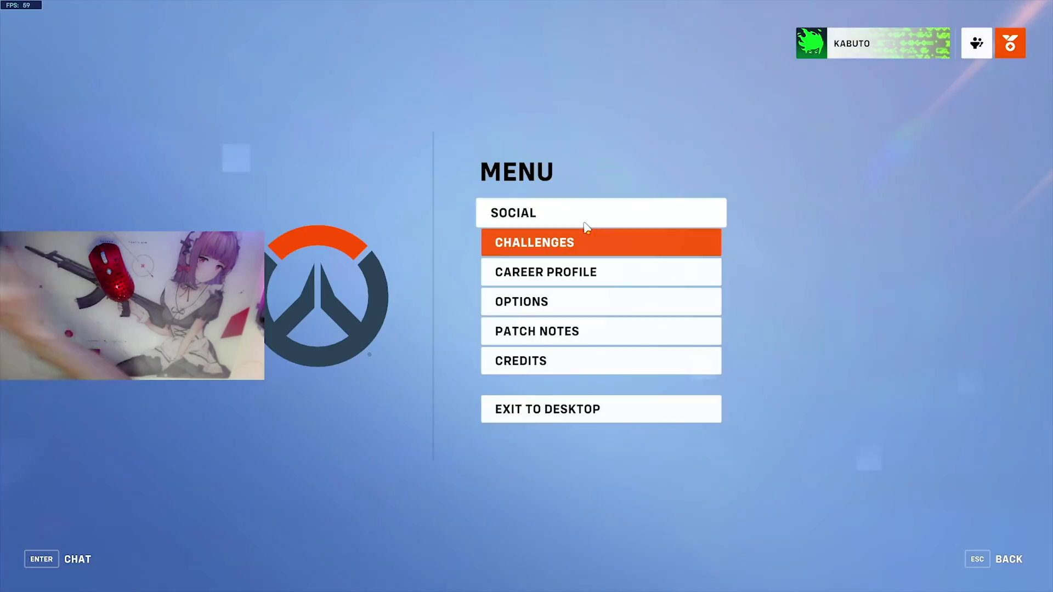
{"action": "left_click", "coordinate": [538, 301]}
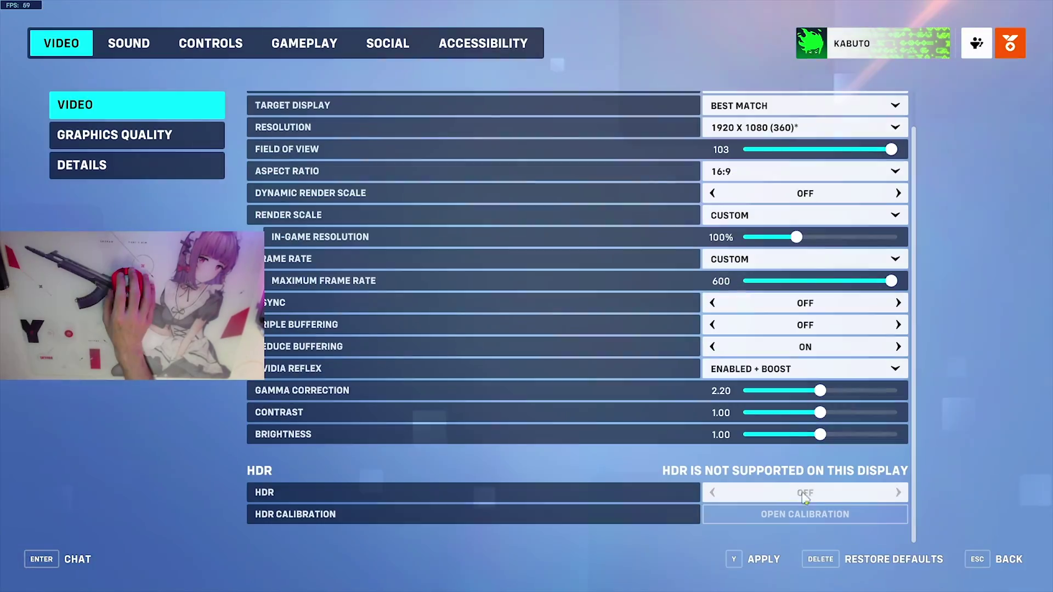
{"action": "left_click", "coordinate": [158, 142]}
{"action": "left_click", "coordinate": [753, 123]}
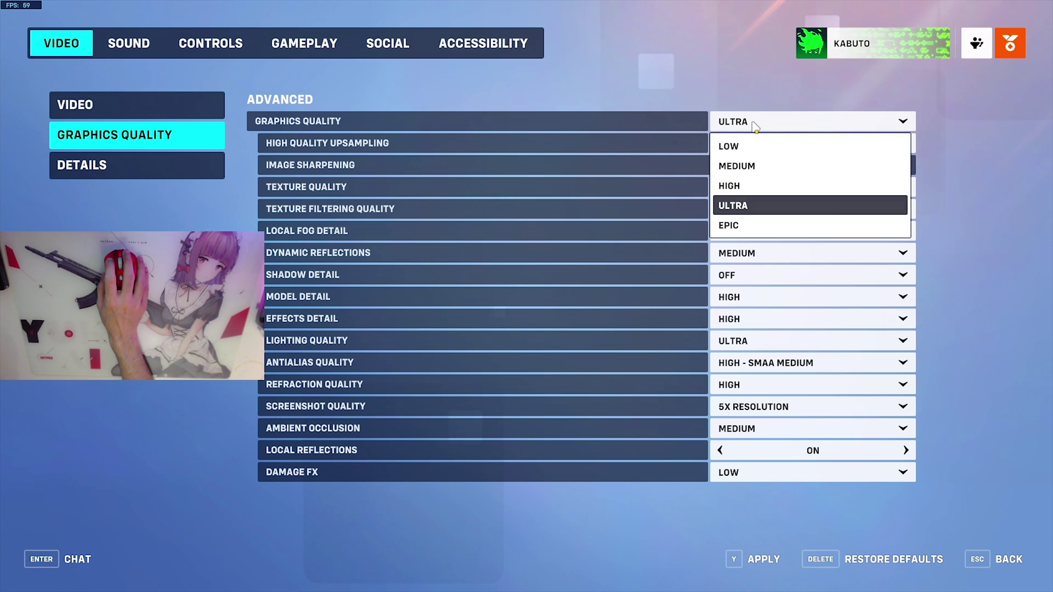
{"action": "left_click", "coordinate": [735, 146]}
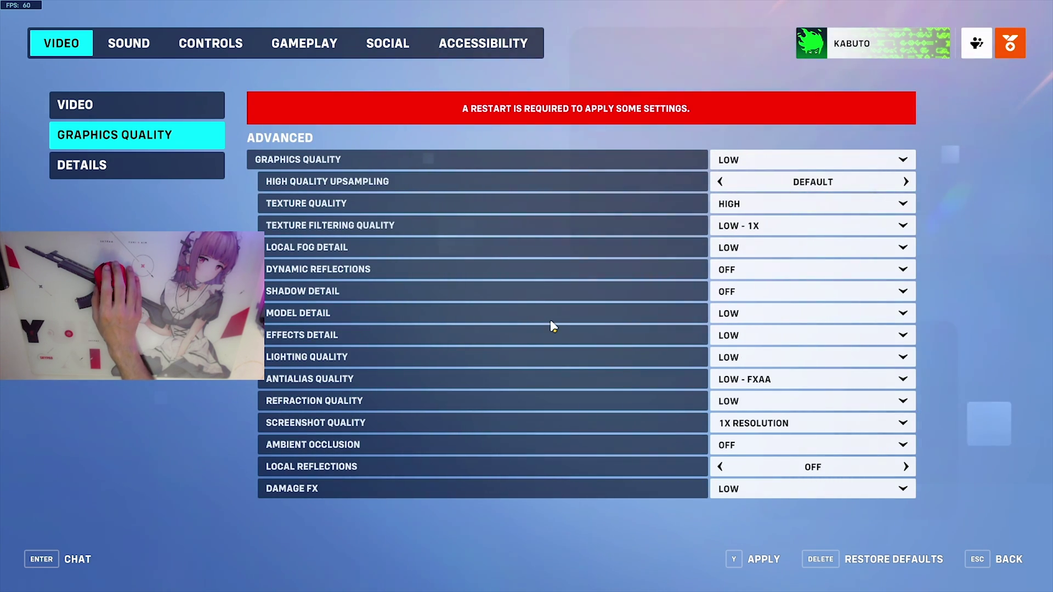
{"action": "left_click", "coordinate": [746, 162]}
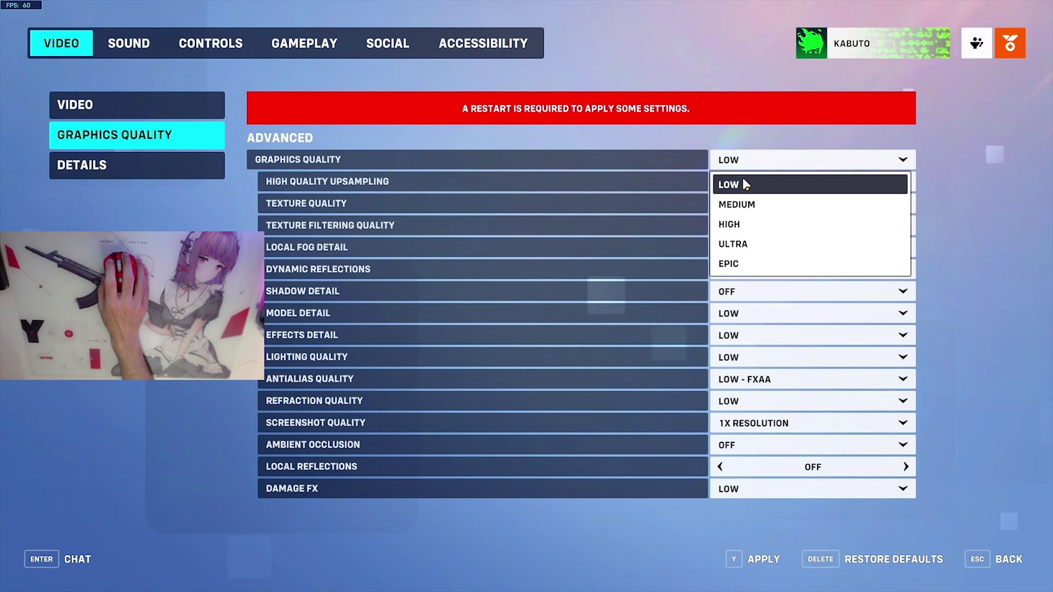
{"action": "left_click", "coordinate": [732, 183]}
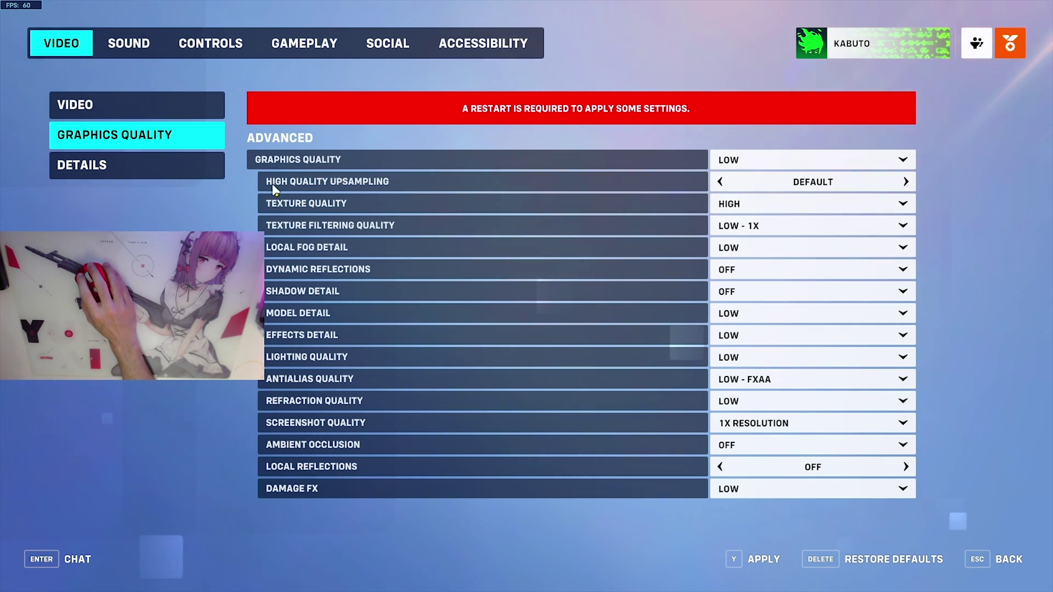
- Set High Quality Upsampling to AMD FSR 1.0 with Image Sharpening at 1.00
{"action": "left_click", "coordinate": [795, 187]}
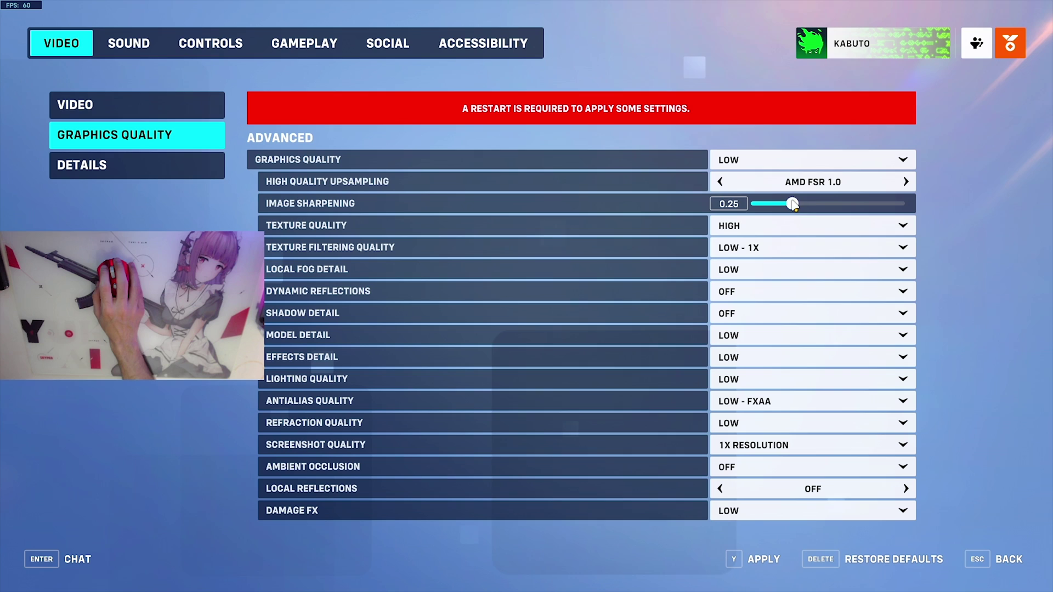
{"action": "left_click_drag", "start_coordinate": [792, 205], "coordinate": [899, 204]}
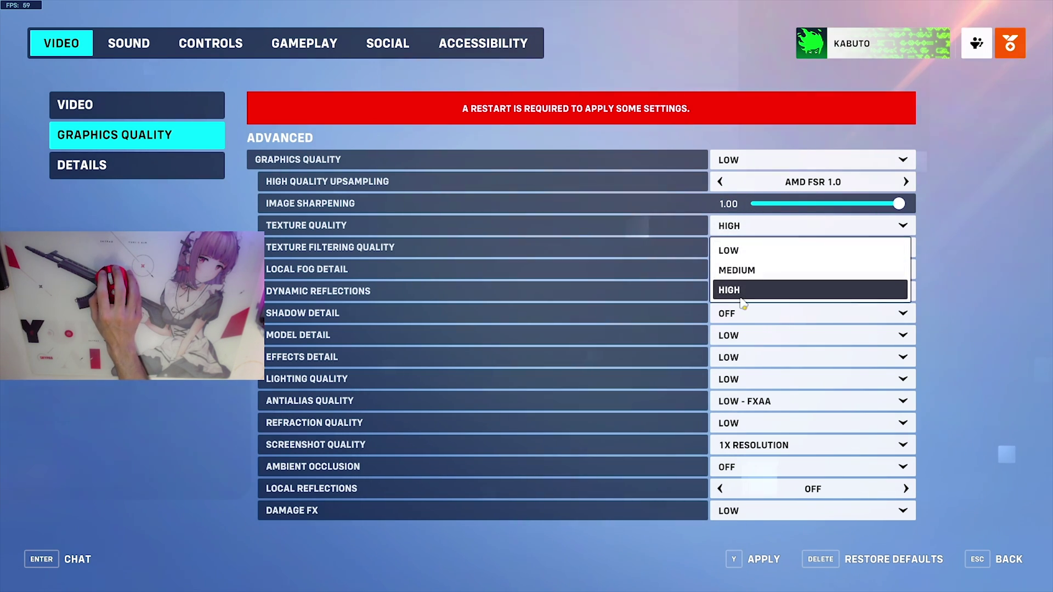
- Choose High for Texture Quality and Low for Local Fog Detail
{"action": "left_click", "coordinate": [740, 296]}
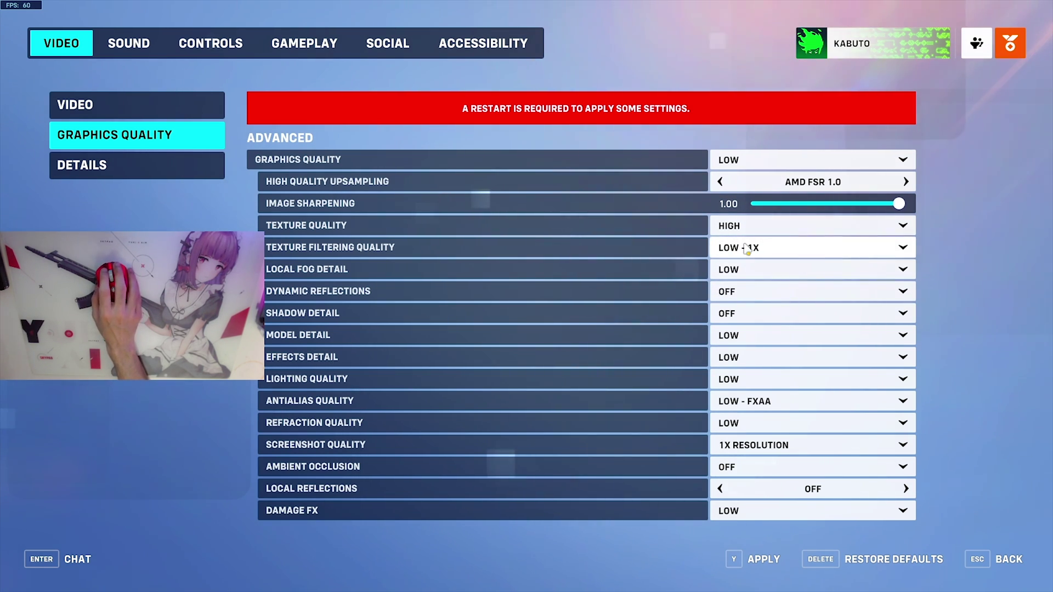
{"action": "left_click", "coordinate": [737, 274]}
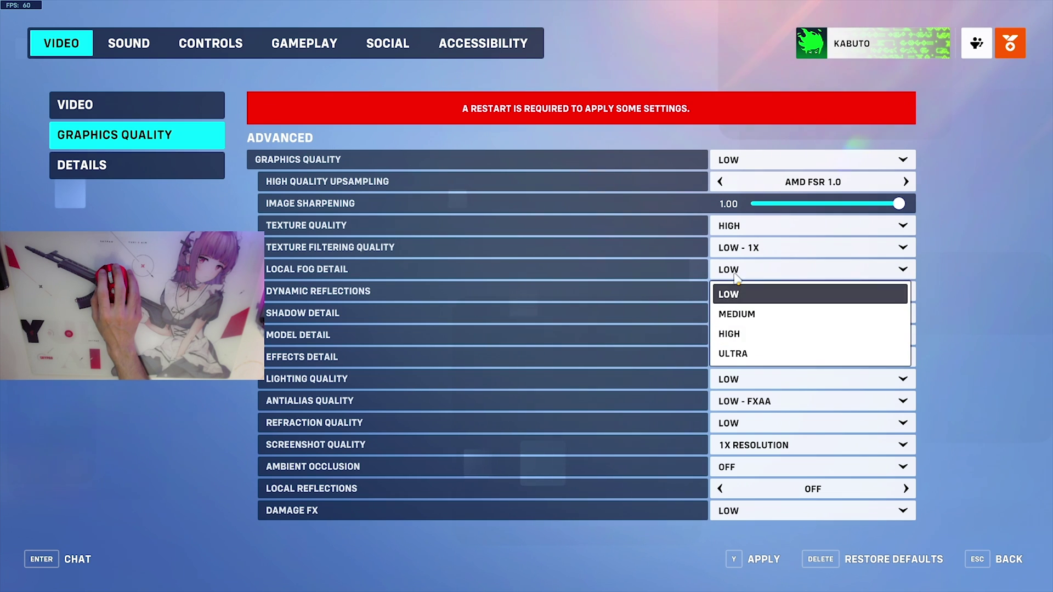
{"action": "left_click", "coordinate": [734, 293]}
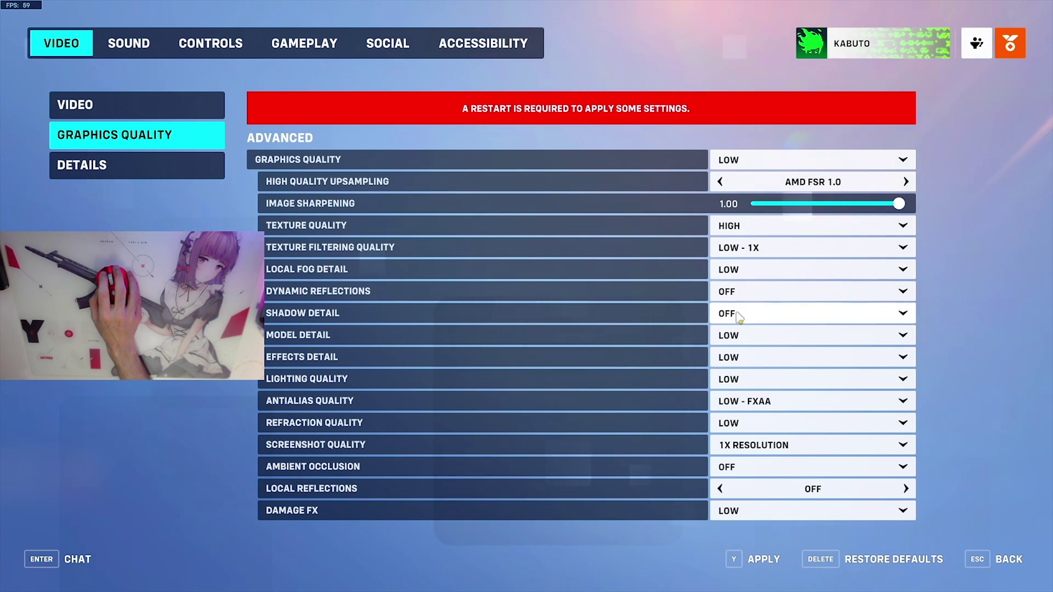
- Set Model Detail to Low and turn Antialias Quality off
{"action": "left_click", "coordinate": [735, 335]}
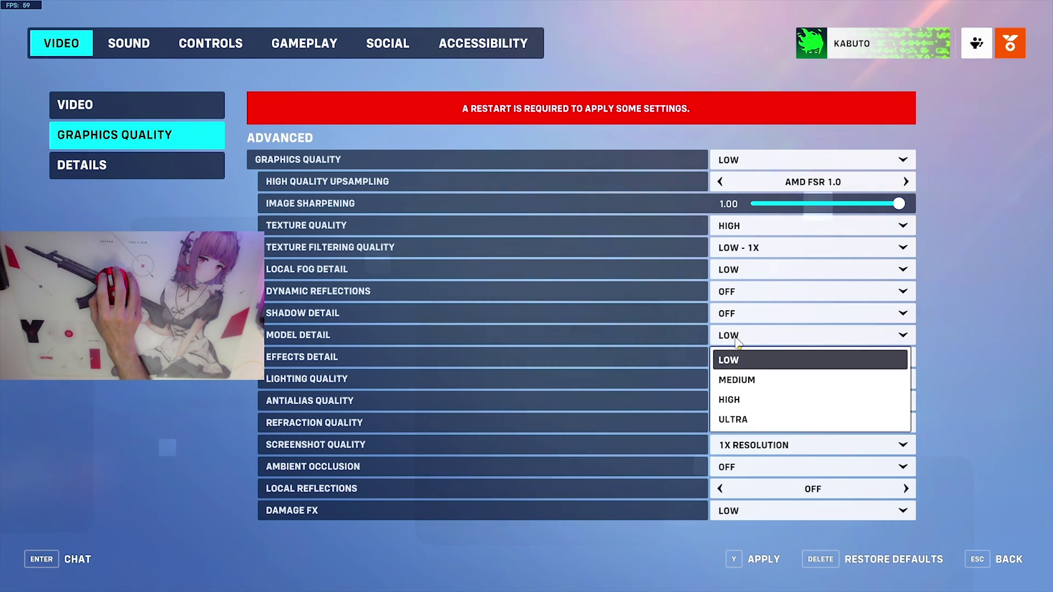
{"action": "left_click", "coordinate": [727, 360]}
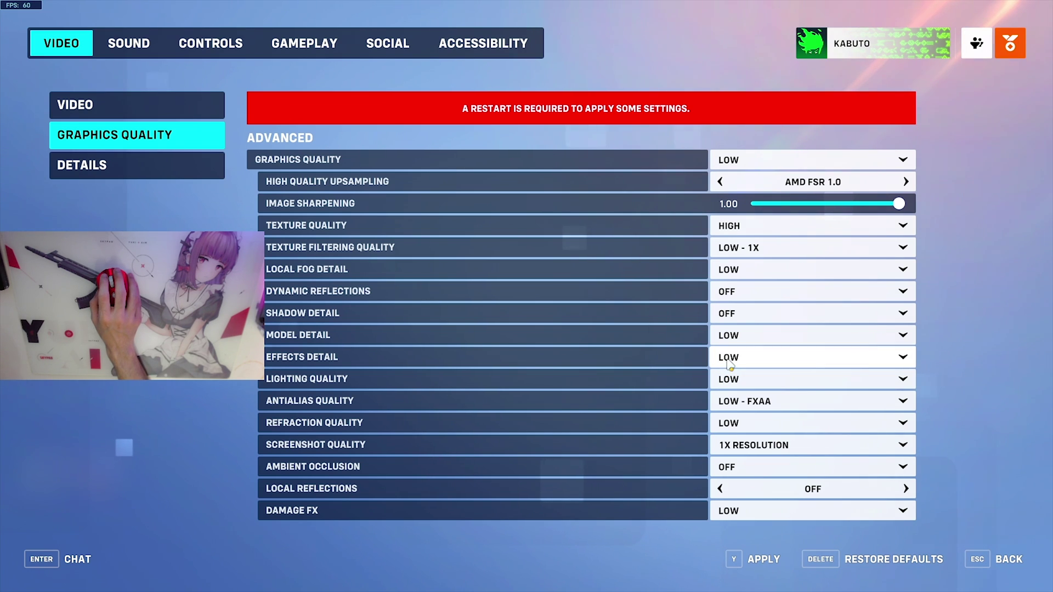
{"action": "left_click", "coordinate": [735, 402]}
{"action": "left_click", "coordinate": [737, 425]}
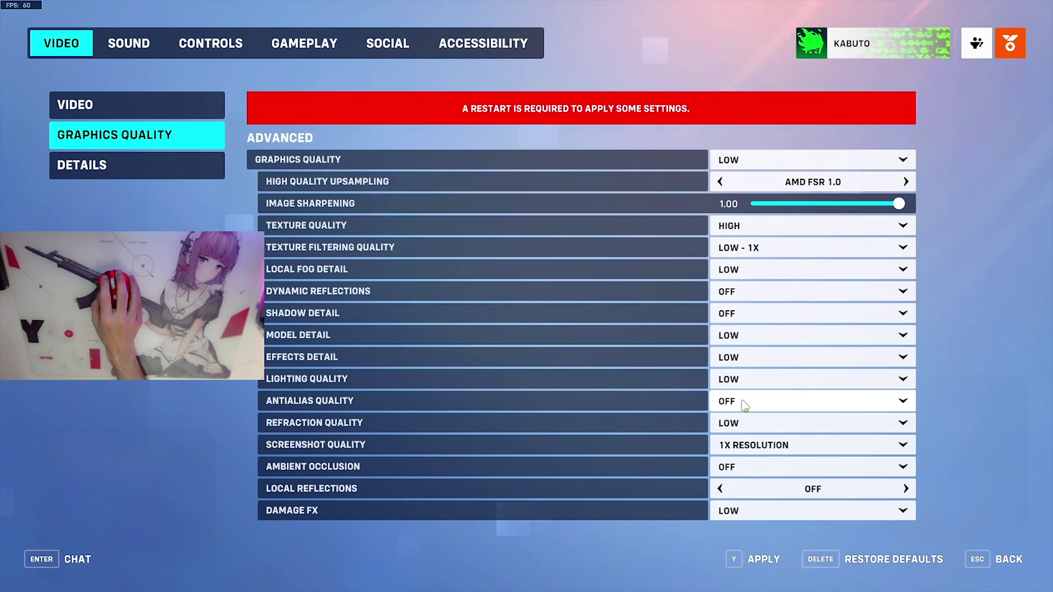
- Choose Low for Refraction Quality and Damage FX, and apply the graphics changes
{"action": "left_click", "coordinate": [732, 423]}
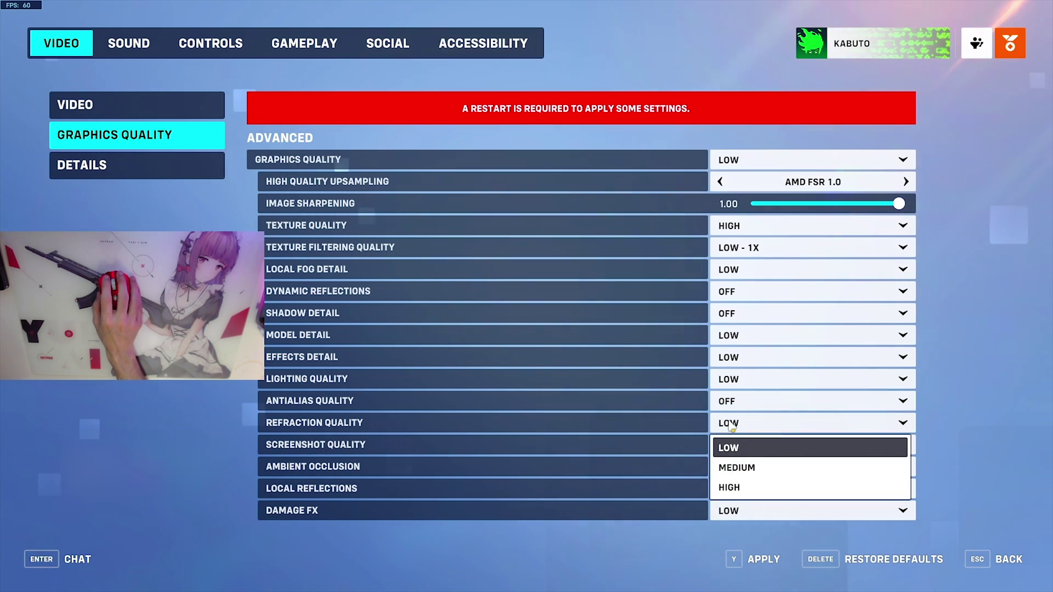
{"action": "left_click", "coordinate": [729, 445]}
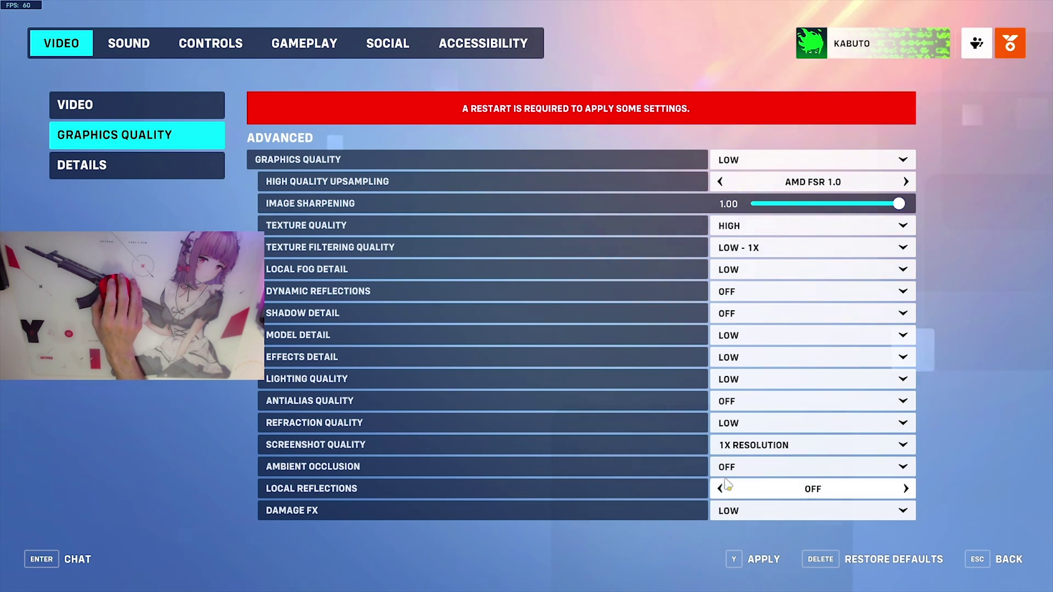
{"action": "left_click", "coordinate": [726, 510]}
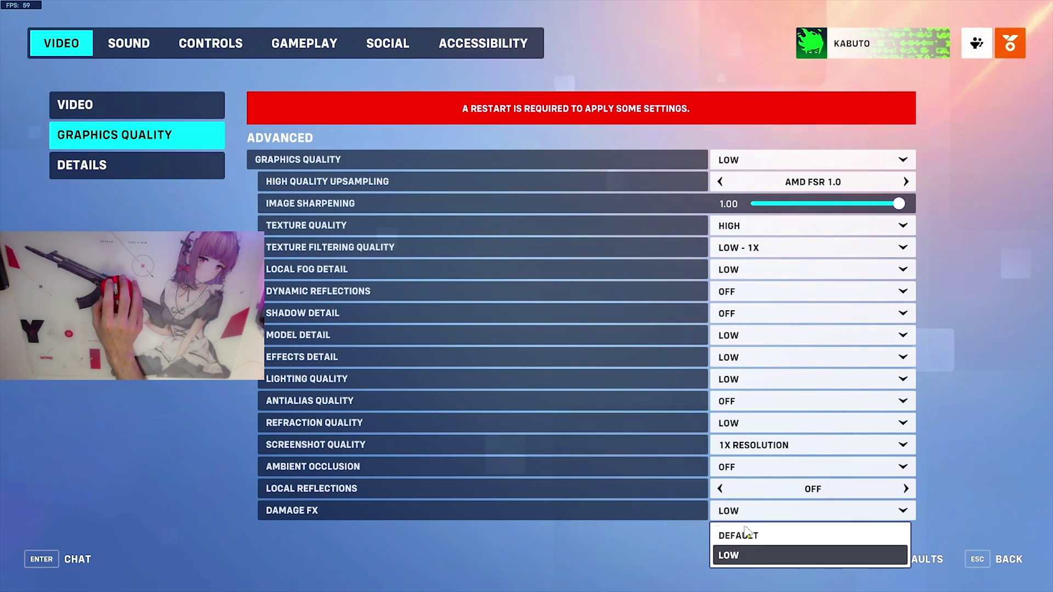
{"action": "left_click", "coordinate": [722, 555]}
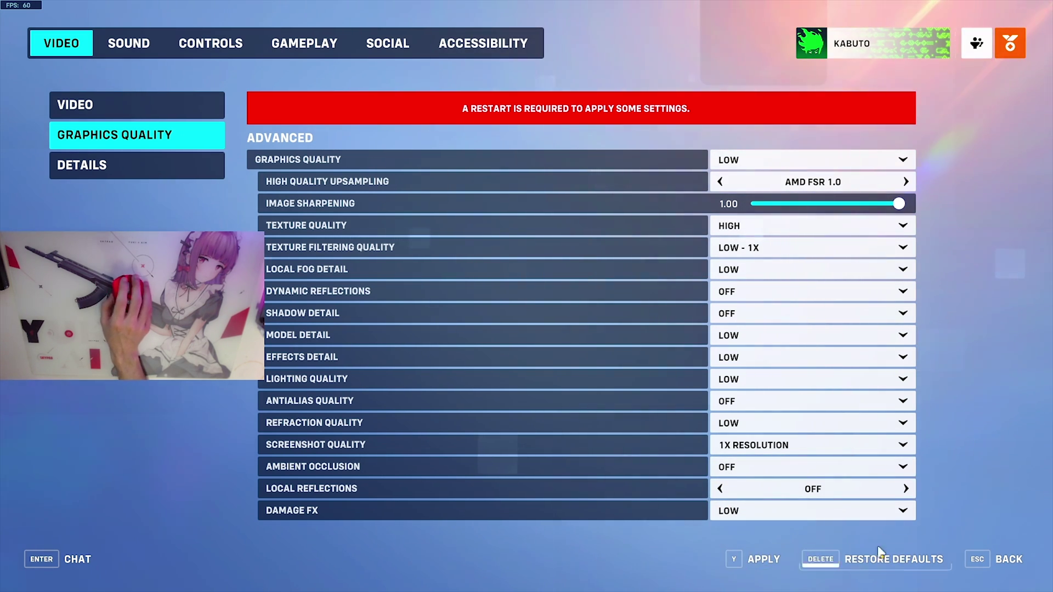
{"action": "left_click", "coordinate": [765, 560]}
- In the main video settings, use Fullscreen display mode and set the resolution to 1920 x 1080 (360)
{"action": "left_click", "coordinate": [723, 120]}
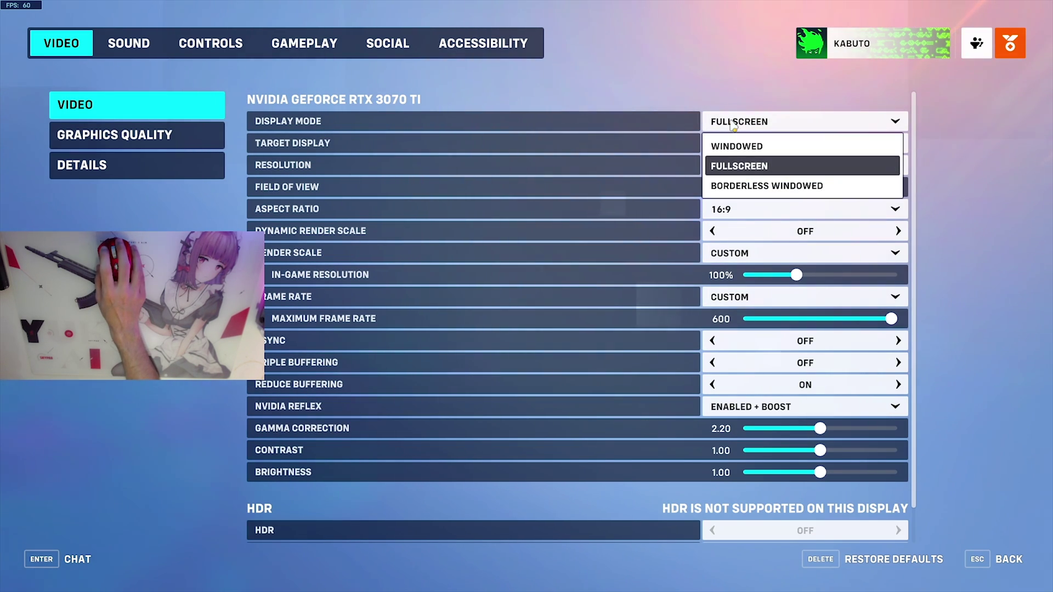
{"action": "left_click", "coordinate": [720, 116]}
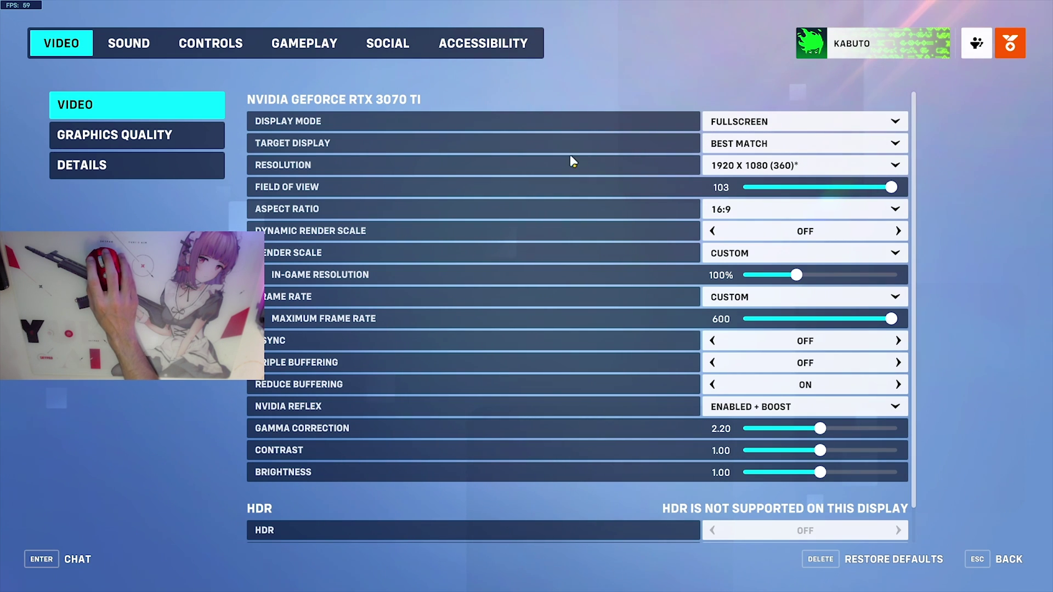
{"action": "left_click", "coordinate": [740, 165]}
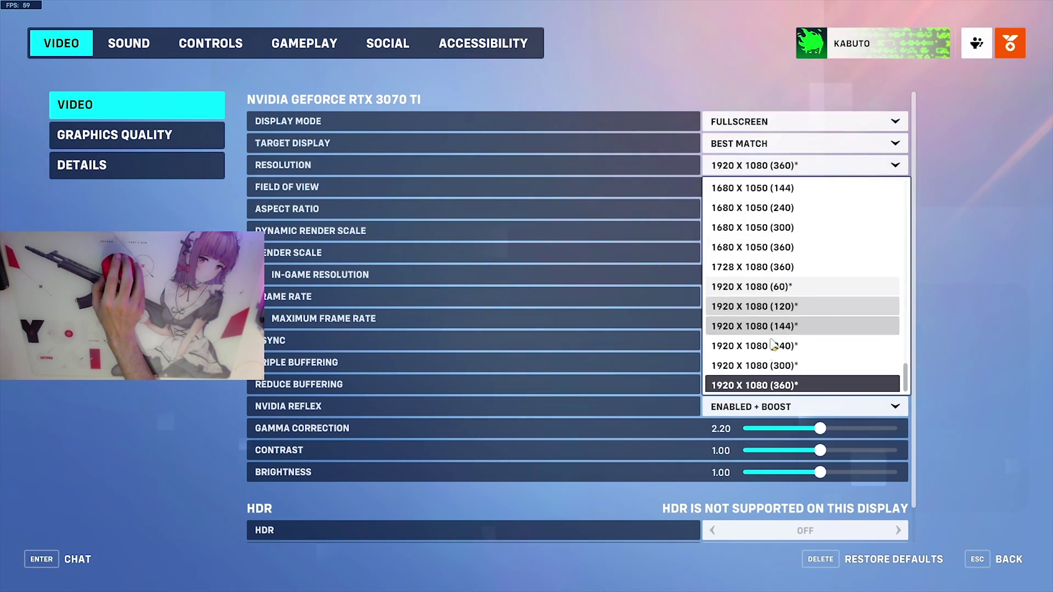
{"action": "scroll", "coordinate": [784, 340], "scroll_direction": "up", "scroll_amount": 4}
{"action": "scroll", "coordinate": [800, 266], "scroll_direction": "down", "scroll_amount": 4}
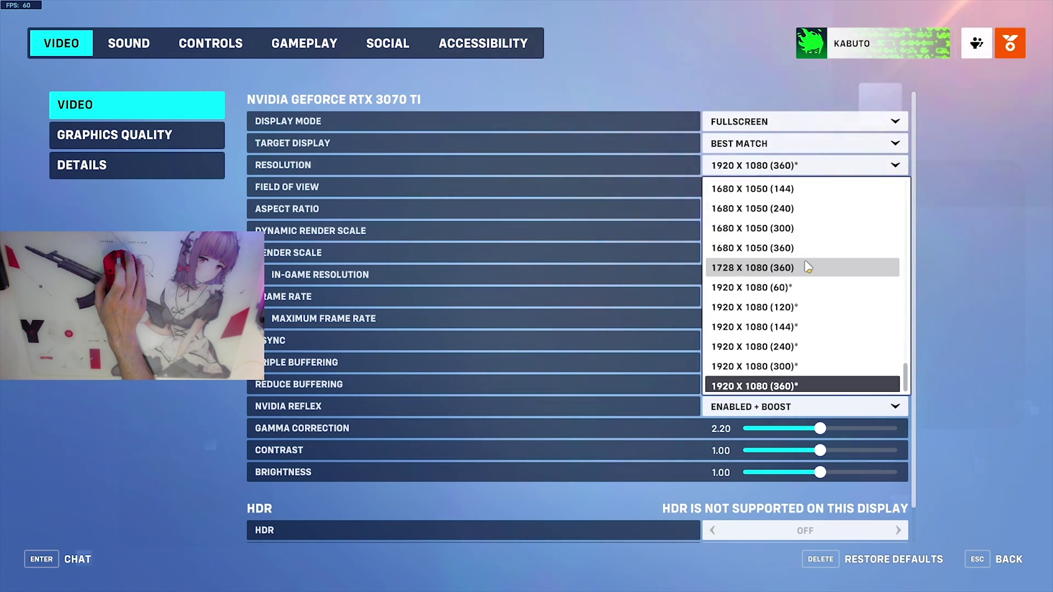
{"action": "scroll", "coordinate": [767, 379], "scroll_direction": "up", "scroll_amount": 1}
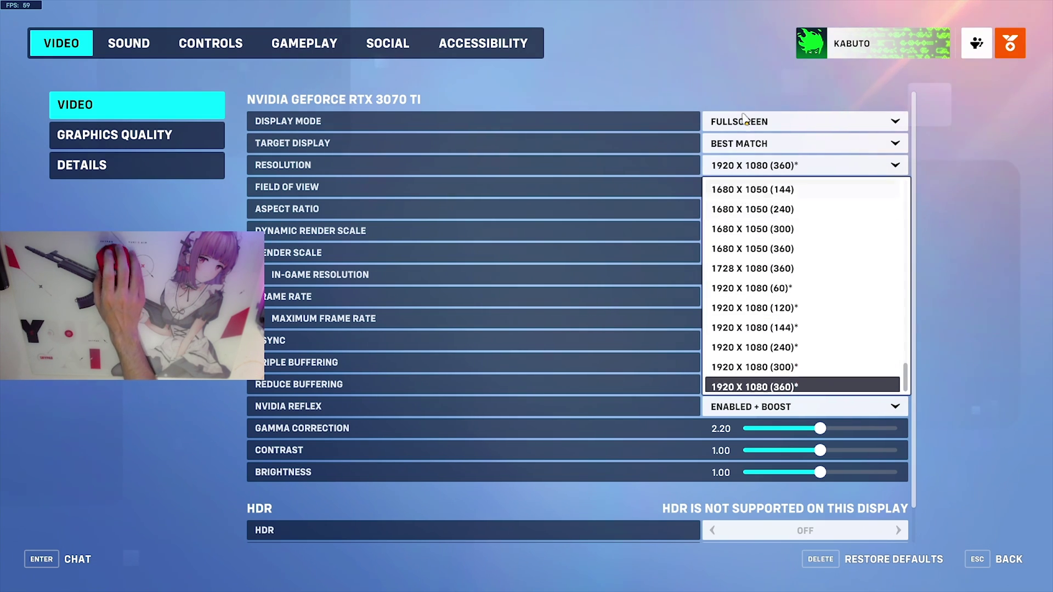
{"action": "scroll", "coordinate": [757, 381], "scroll_direction": "down", "scroll_amount": 1}
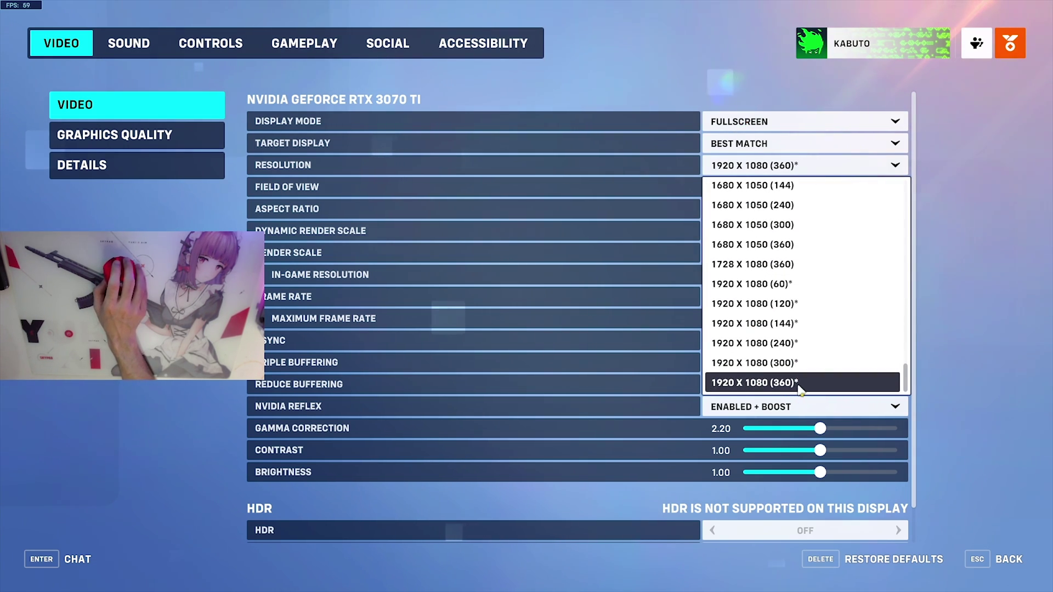
{"action": "left_click", "coordinate": [800, 384]}
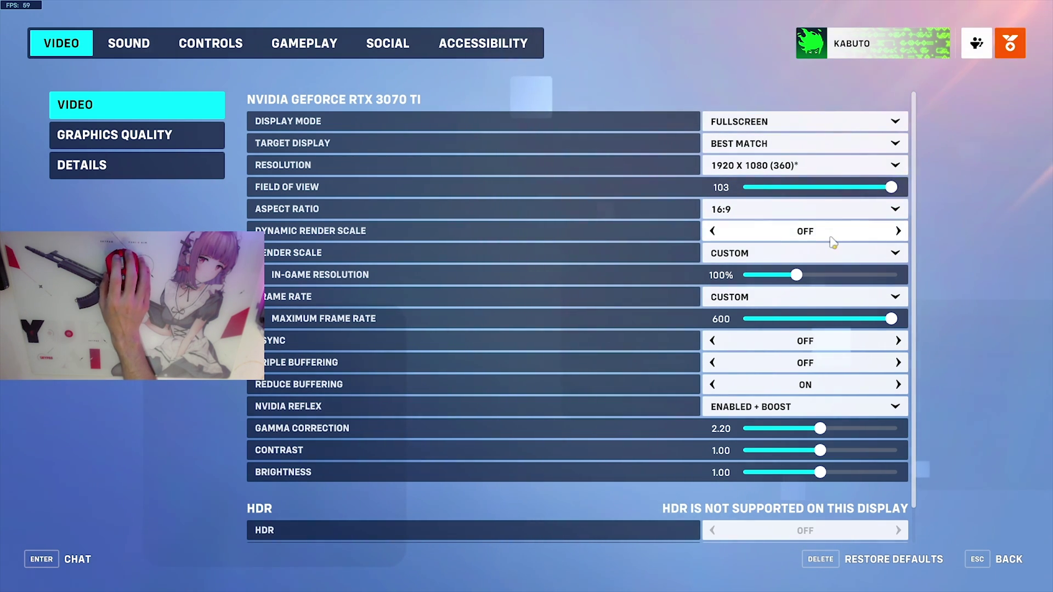
- Set Render Scale to Custom with an In-Game Resolution of 100%
{"action": "scroll", "coordinate": [691, 204], "scroll_direction": "down", "scroll_amount": 1}
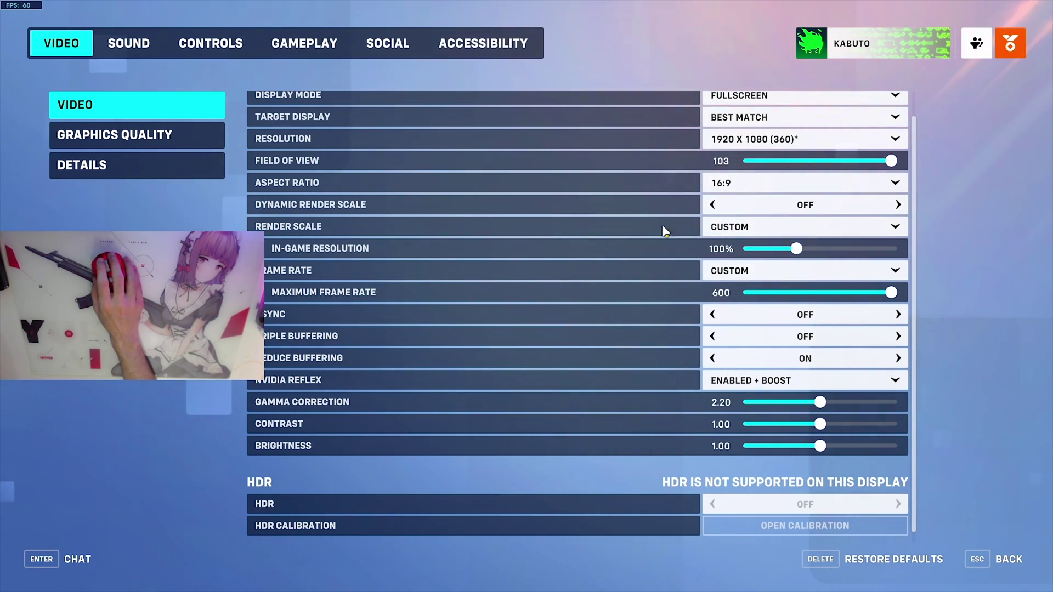
{"action": "left_click", "coordinate": [713, 228]}
{"action": "left_click", "coordinate": [763, 271]}
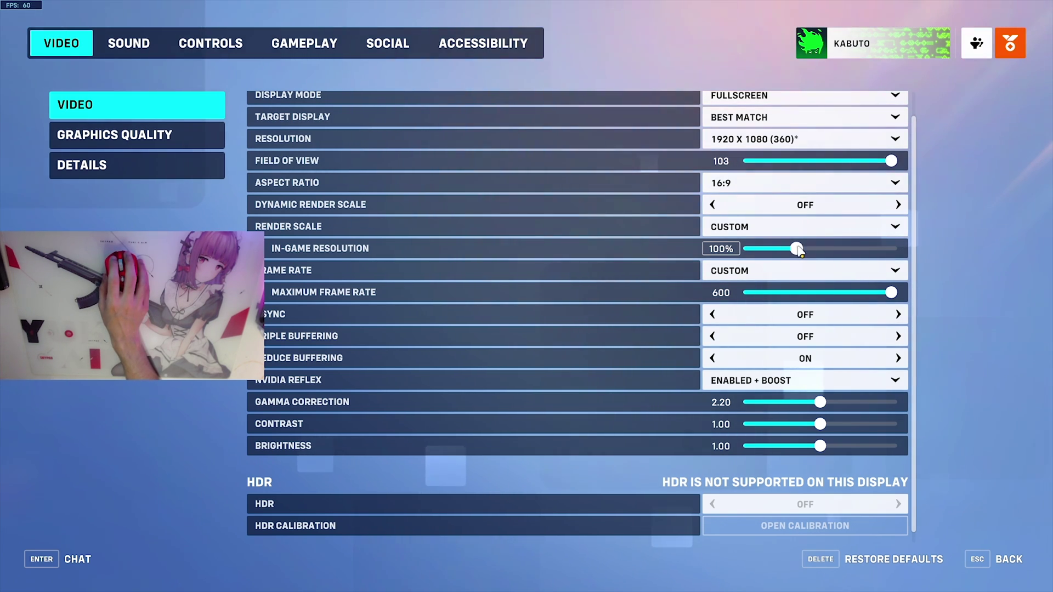
{"action": "mouse_move", "coordinate": [794, 250]}
{"action": "left_mouse_down"}
{"action": "mouse_move", "coordinate": [782, 252]}
{"action": "mouse_move", "coordinate": [801, 254]}
{"action": "left_mouse_up"}
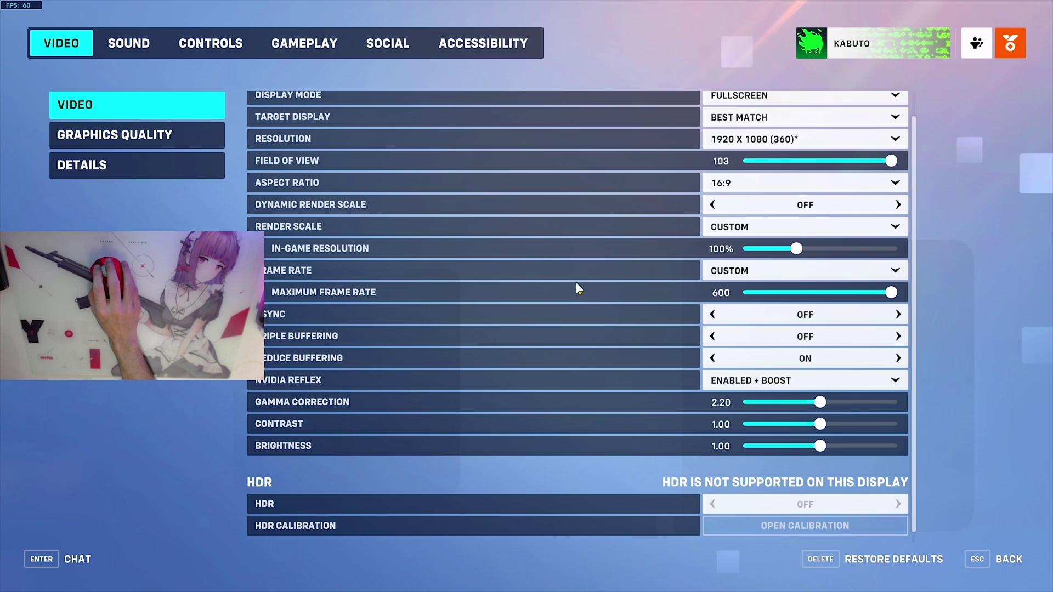
- Set Frame Rate to Custom with a Maximum Frame Rate of 600
{"action": "scroll", "coordinate": [631, 263], "scroll_direction": "down", "scroll_amount": 1}
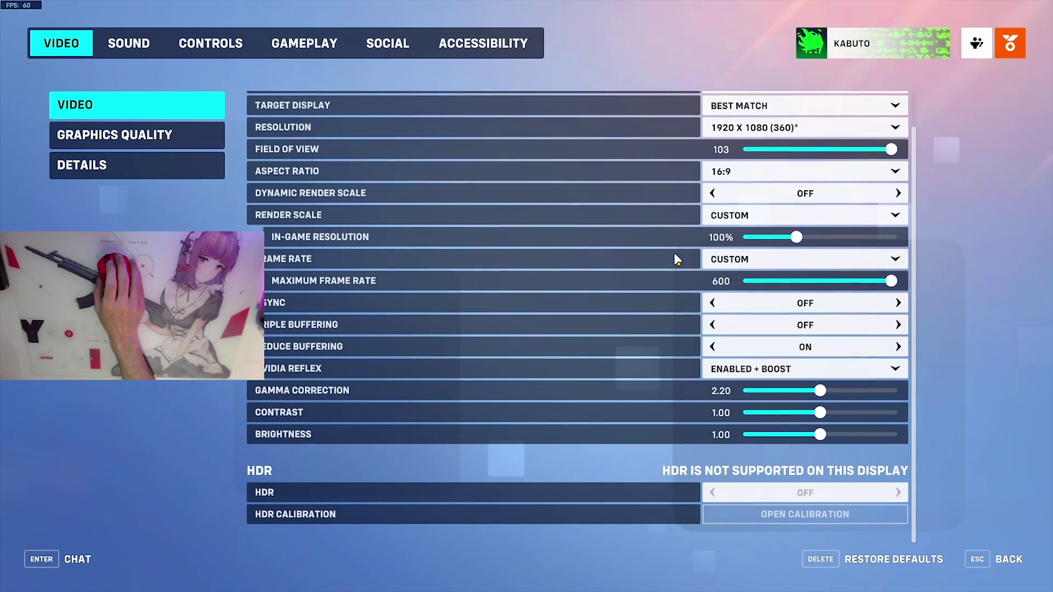
{"action": "left_click", "coordinate": [725, 265]}
{"action": "left_click", "coordinate": [722, 302]}
{"action": "mouse_move", "coordinate": [891, 280]}
{"action": "left_mouse_down"}
{"action": "mouse_move", "coordinate": [872, 290]}
{"action": "mouse_move", "coordinate": [908, 283]}
{"action": "left_mouse_up"}
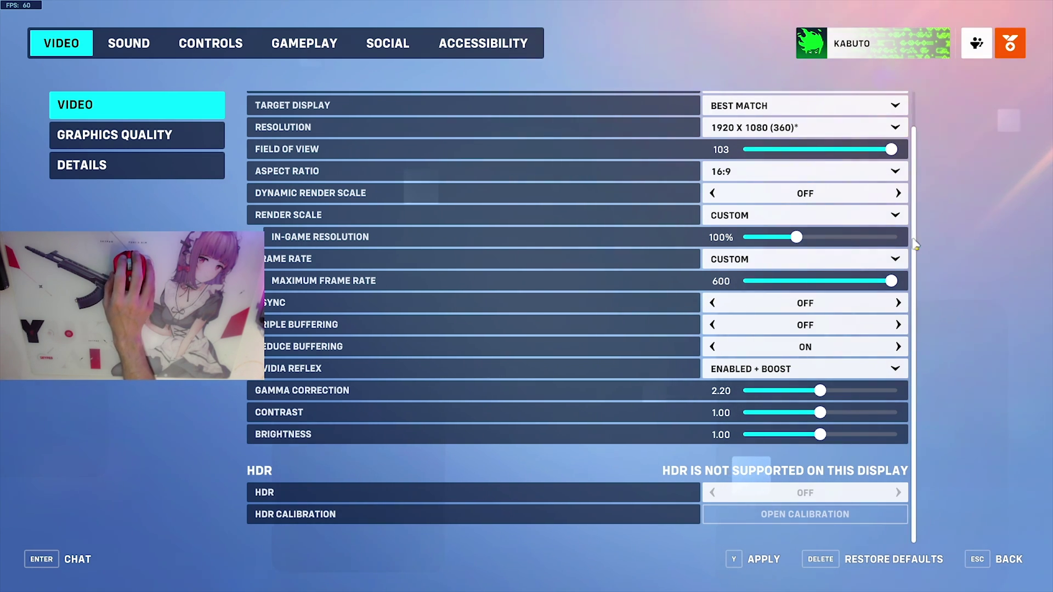
{"action": "scroll", "coordinate": [915, 244], "scroll_direction": "up", "scroll_amount": 2}
{"action": "scroll", "coordinate": [652, 285], "scroll_direction": "down", "scroll_amount": 2}
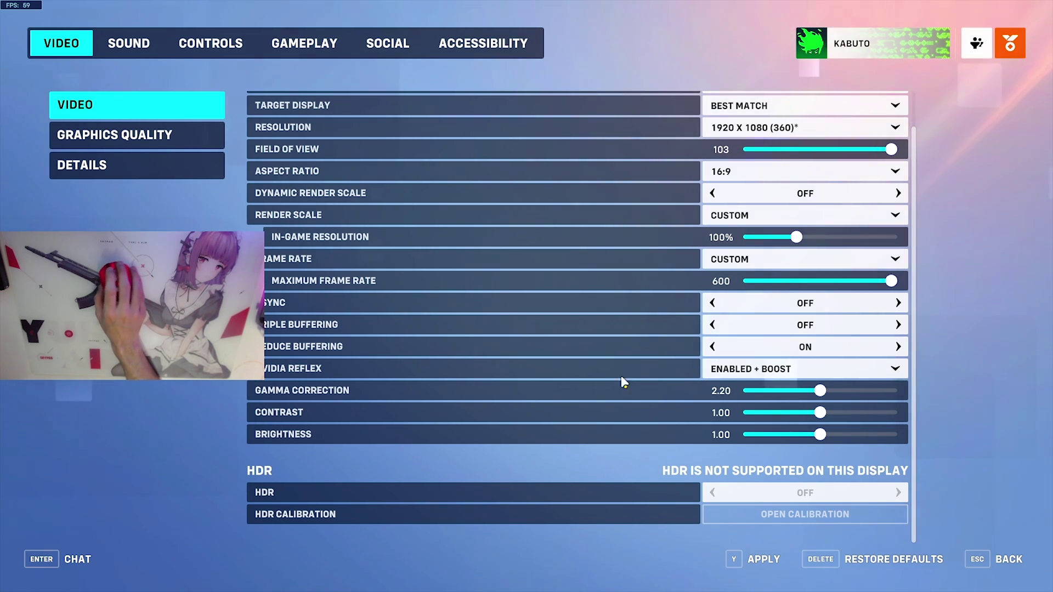
- Set NVIDIA Reflex to Enabled + Boost
{"action": "left_click", "coordinate": [713, 370]}
{"action": "left_click", "coordinate": [751, 433]}
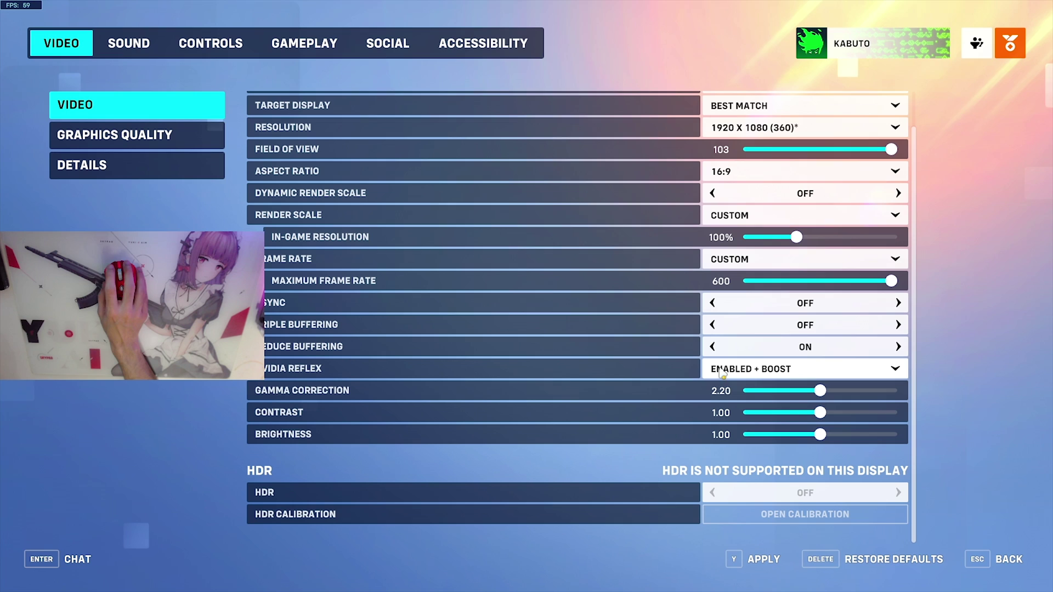
{"action": "left_click", "coordinate": [753, 378]}
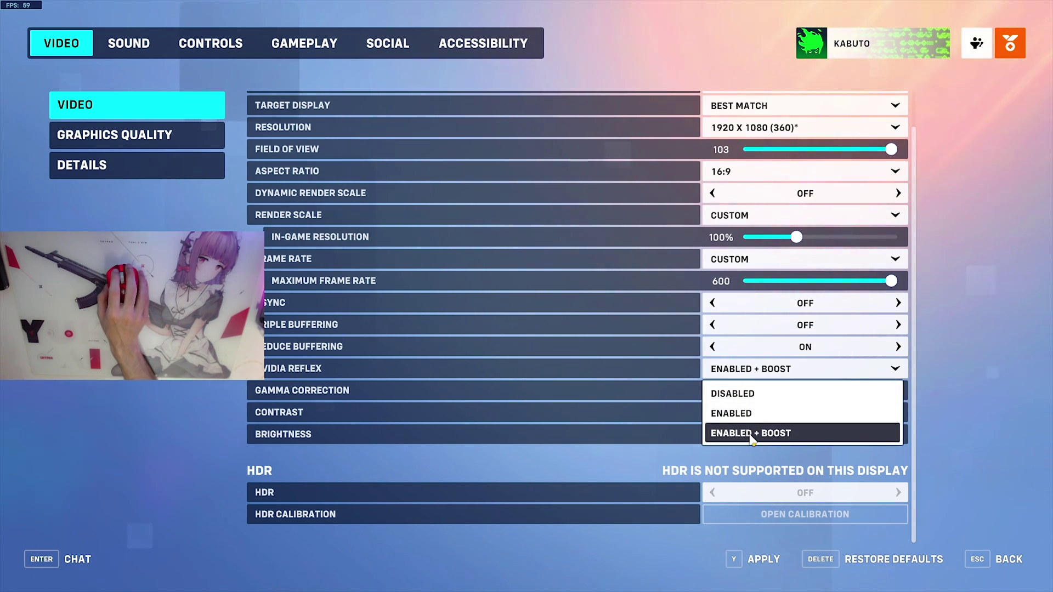
- In the video details, toggle Display System Clock on and back off
{"action": "left_click", "coordinate": [138, 135]}
{"action": "left_click", "coordinate": [188, 176]}
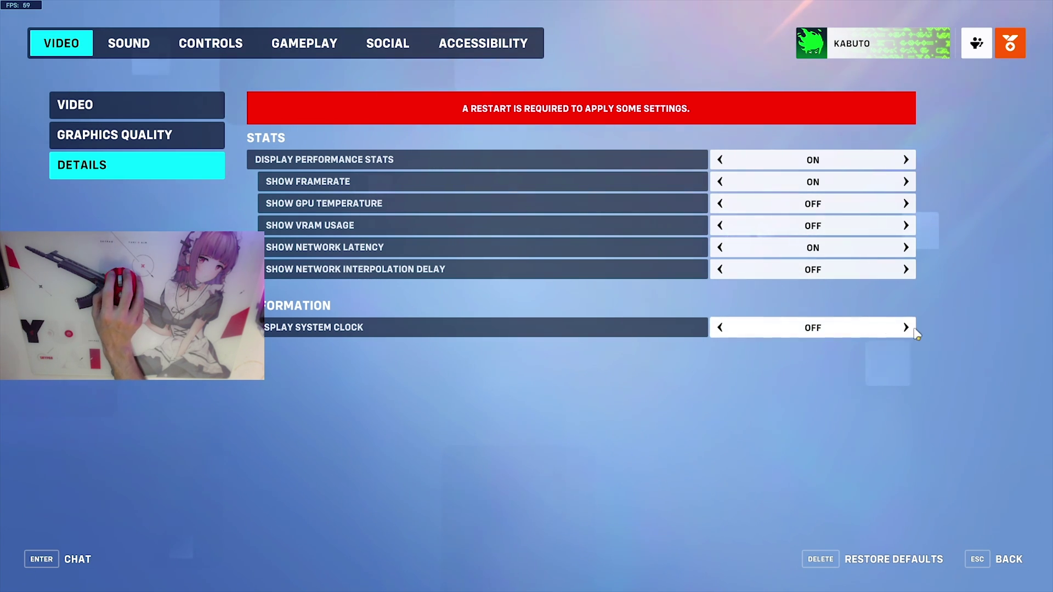
{"action": "left_click", "coordinate": [906, 328]}
{"action": "left_click", "coordinate": [718, 328]}
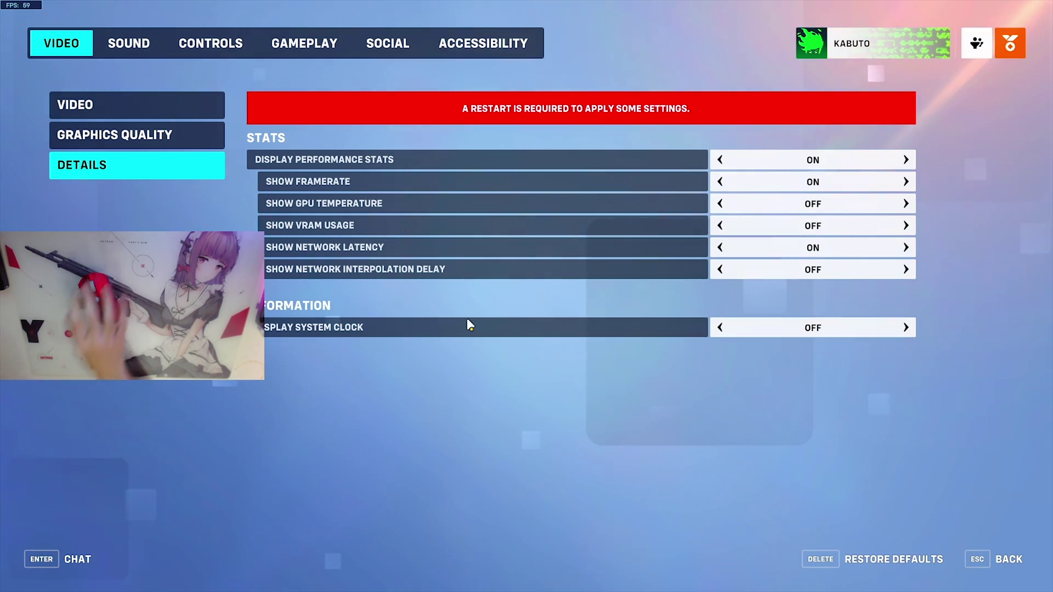
- In the Accessibility settings, keep Camera Shake at Reduced and turn Reduce Menu Movement on
{"action": "left_click", "coordinate": [488, 47]}
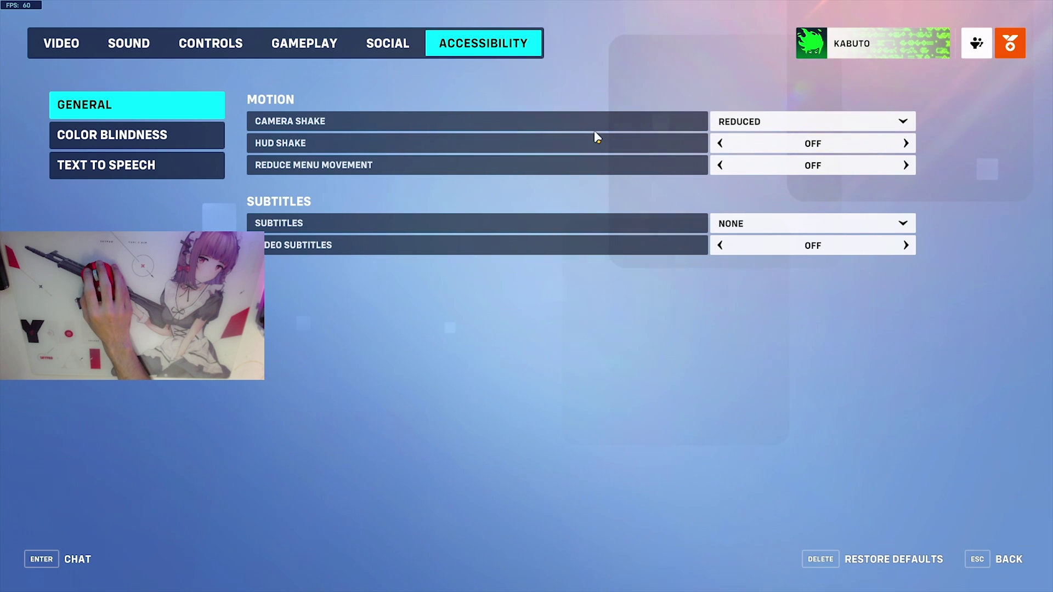
{"action": "left_click", "coordinate": [741, 124]}
{"action": "left_click", "coordinate": [383, 159]}
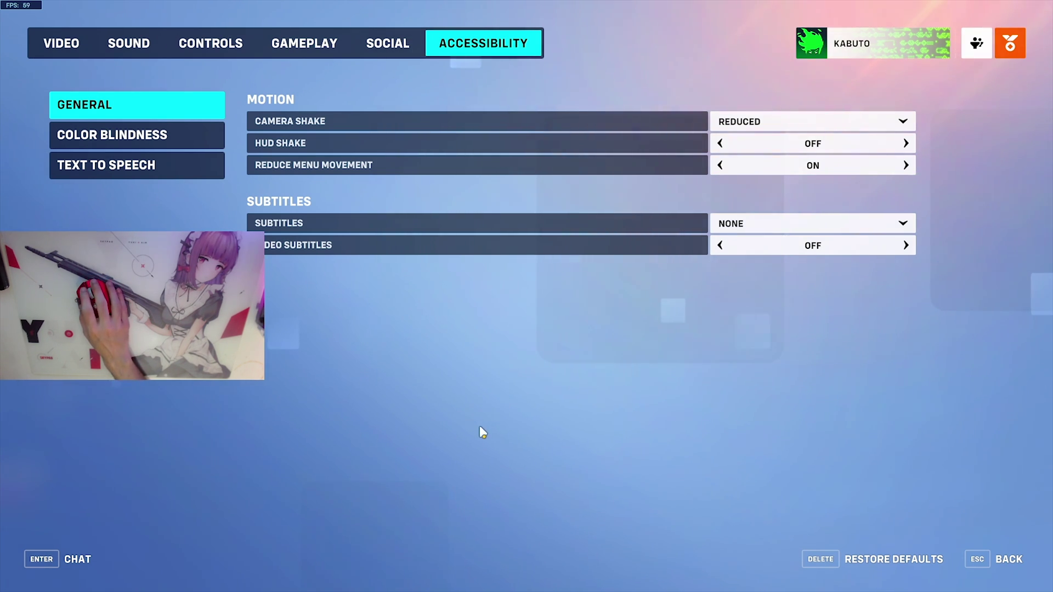
- Examine the available Enemy UI Color and Friendly UI Color choices in the color blindness settings
{"action": "left_click", "coordinate": [189, 136]}
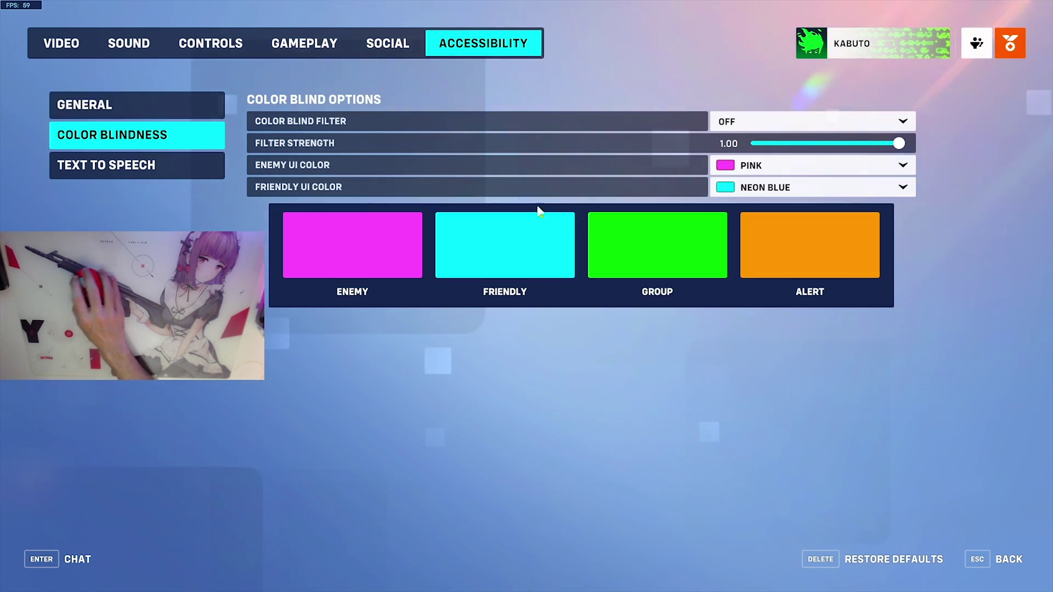
{"action": "left_click", "coordinate": [757, 164]}
{"action": "left_click", "coordinate": [637, 169]}
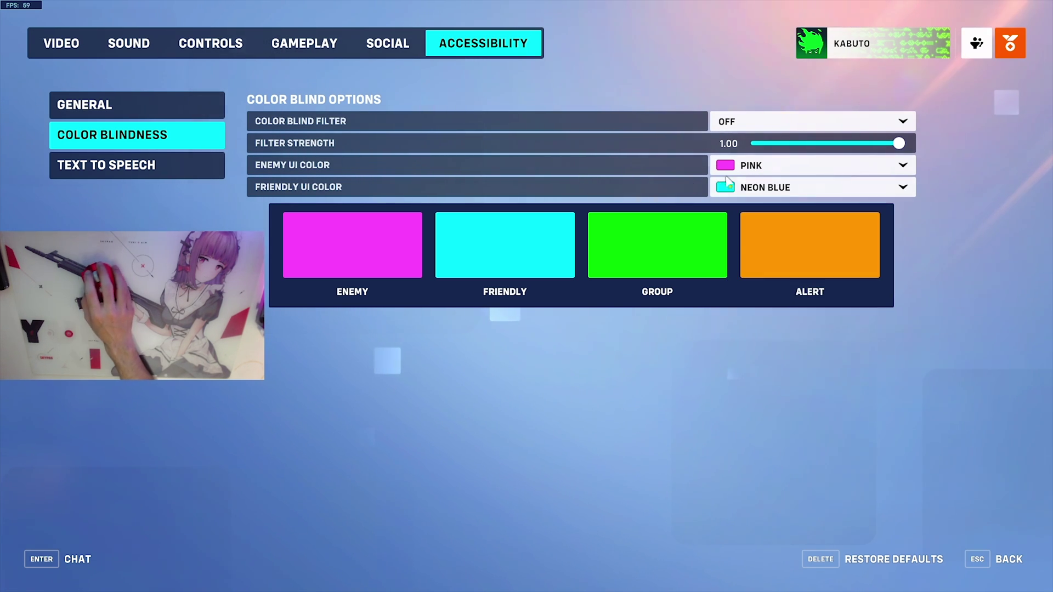
{"action": "left_click", "coordinate": [748, 187]}
{"action": "left_click", "coordinate": [482, 240]}
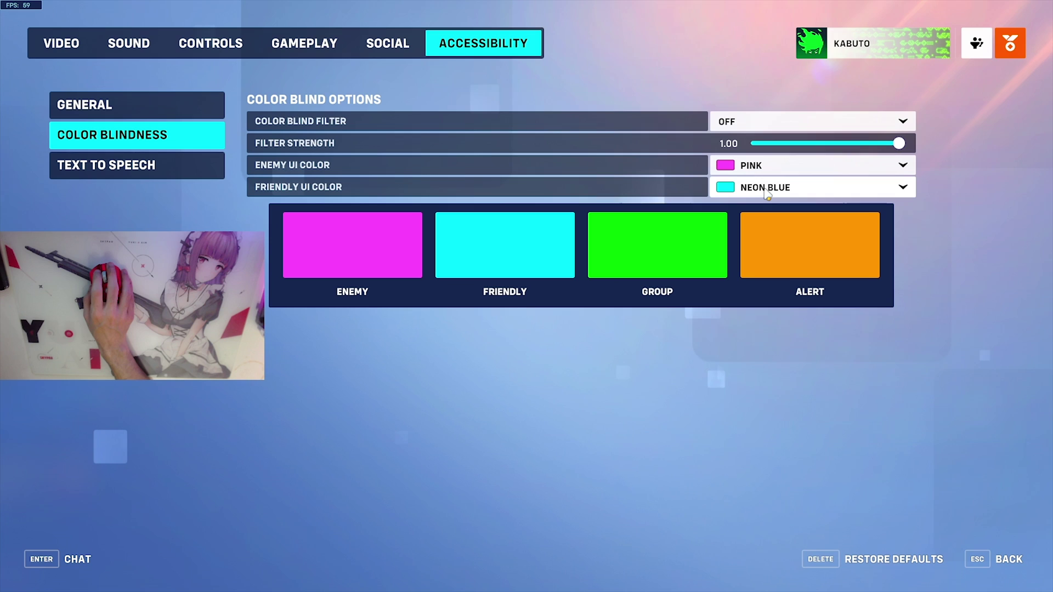
{"action": "left_click", "coordinate": [773, 165]}
{"action": "left_click", "coordinate": [963, 183]}
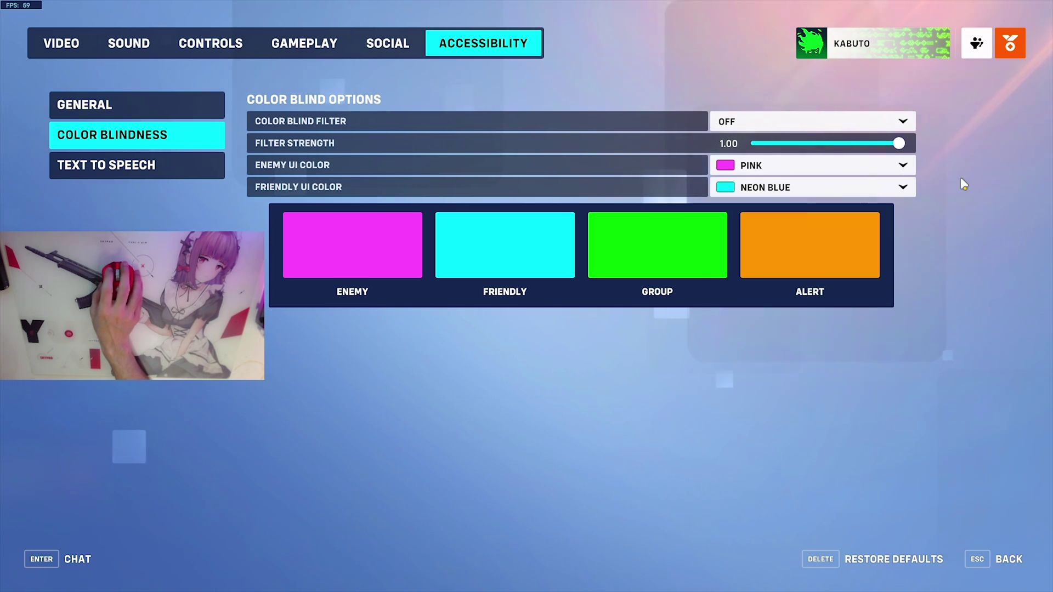
{"action": "left_click", "coordinate": [799, 189]}
{"action": "scroll", "coordinate": [801, 307], "scroll_direction": "down", "scroll_amount": 2}
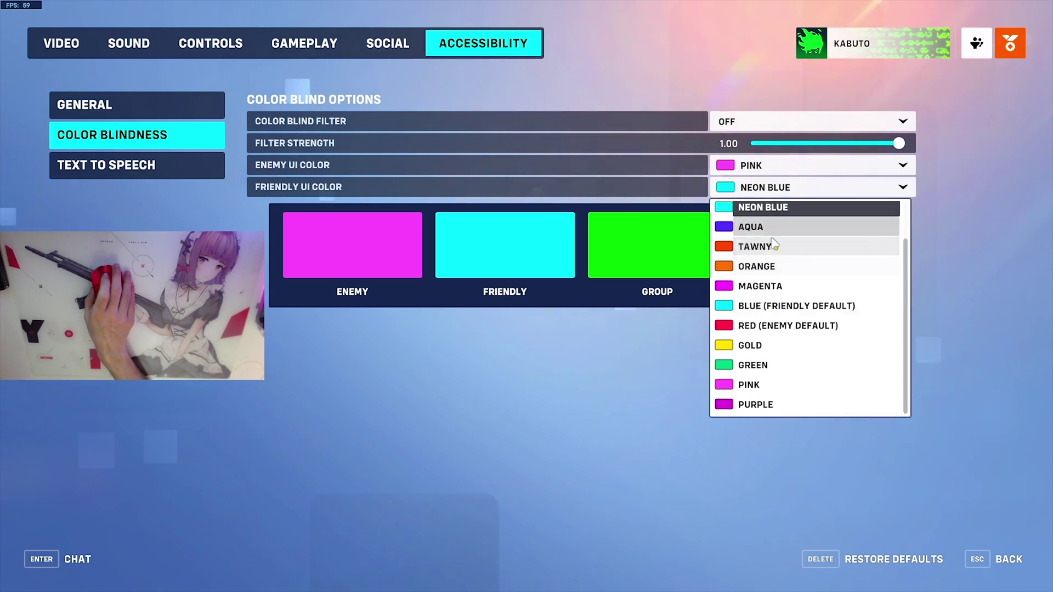
- Check the high precision mouse input option in Gameplay and the advanced controller options in Controls, and leave the settings
{"action": "left_click", "coordinate": [211, 43]}
{"action": "left_click", "coordinate": [307, 47]}
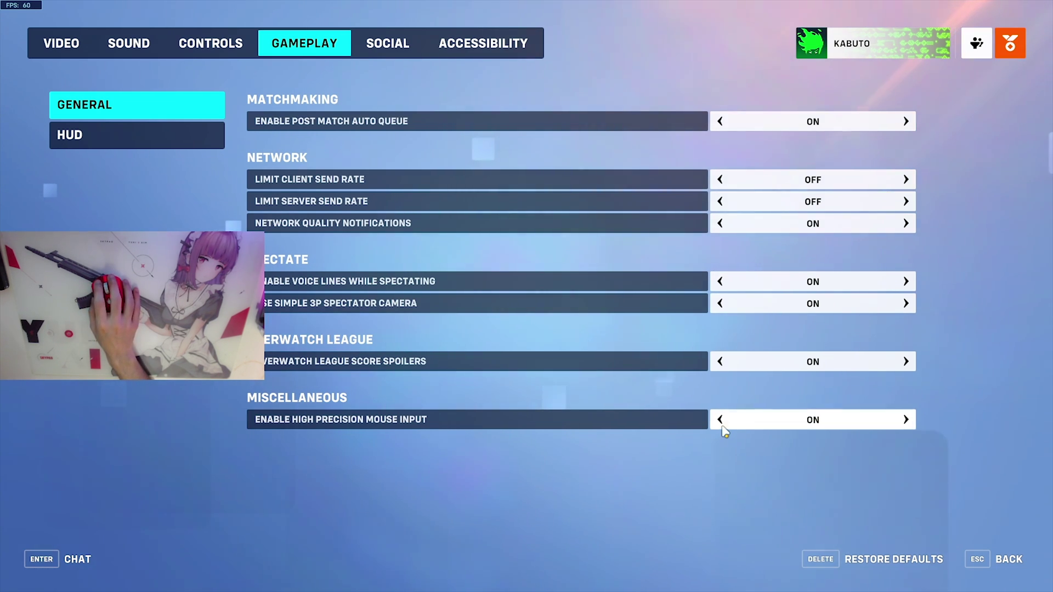
{"action": "left_click", "coordinate": [230, 43]}
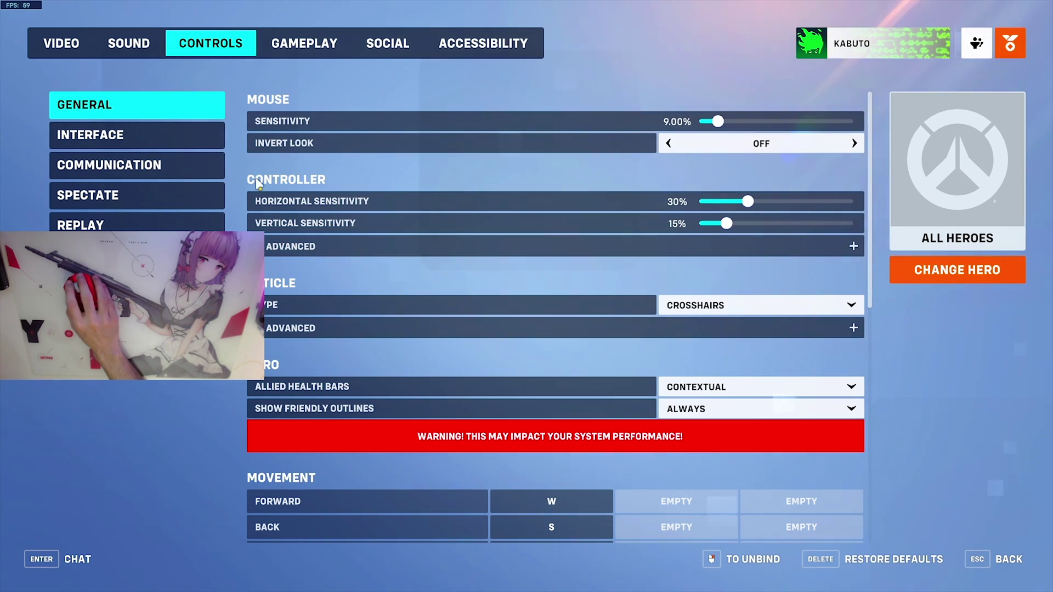
{"action": "left_click", "coordinate": [310, 248]}
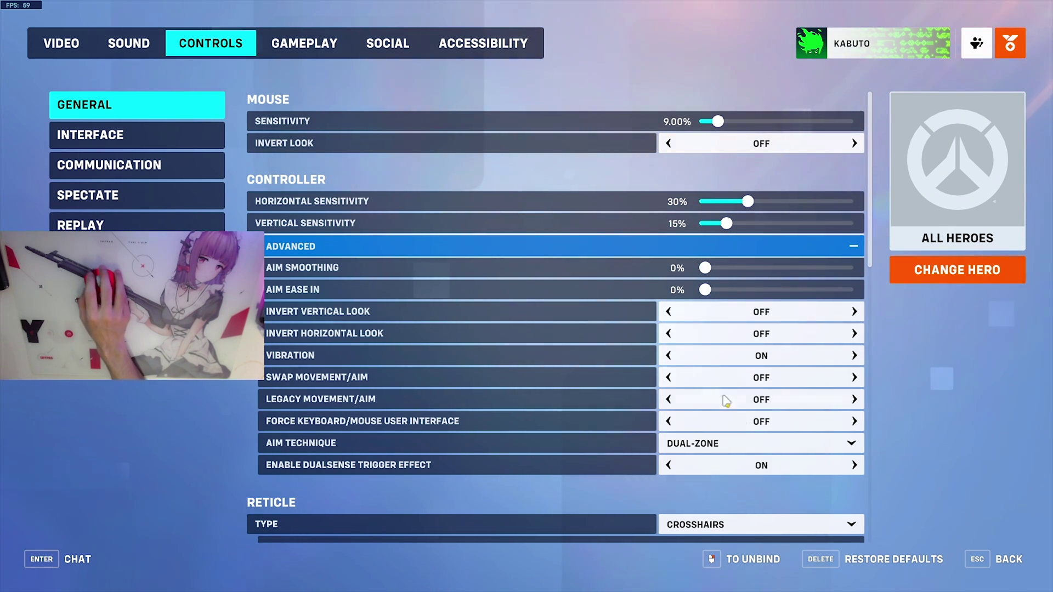
{"action": "key", "text": "Escape"}
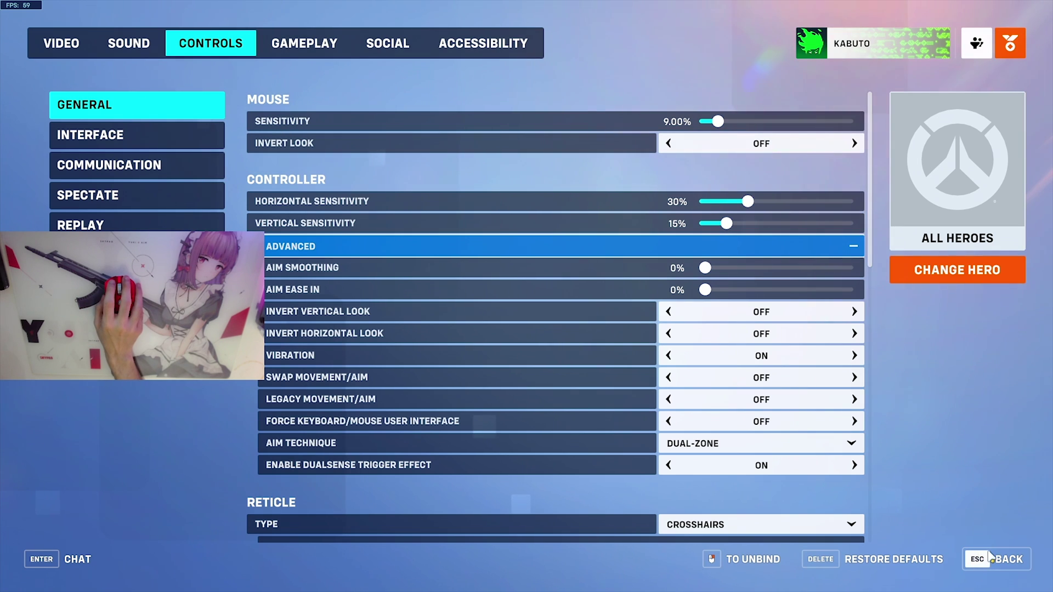
- Leave the game for File Explorer and open Settings_v0.ini from the Documents > Overwatch > Settings folder in Notepad
{"action": "left_click", "coordinate": [525, 410]}
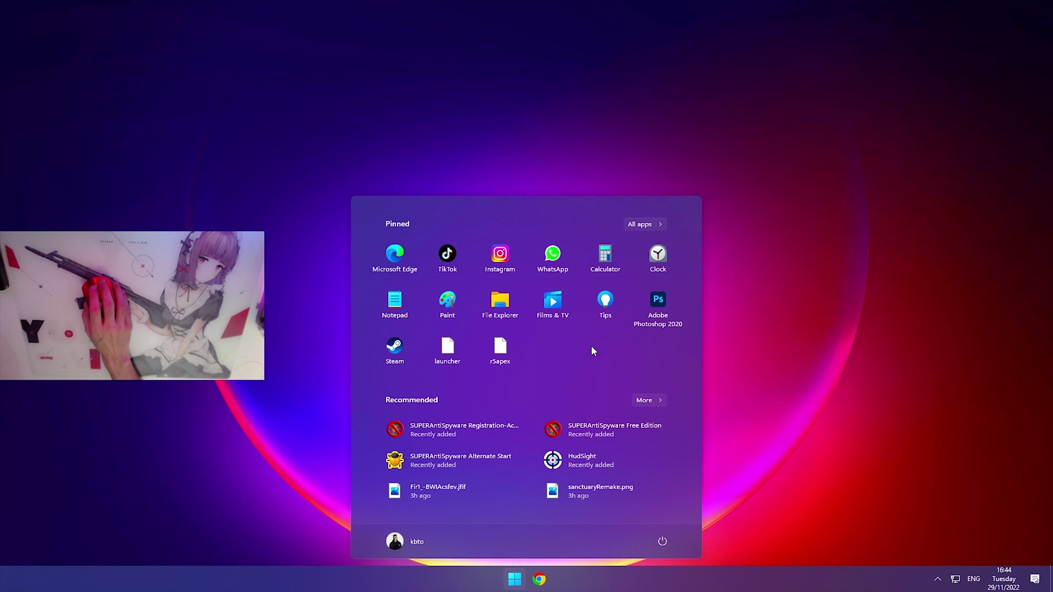
{"action": "left_click", "coordinate": [515, 311]}
{"action": "double_click", "coordinate": [594, 307]}
{"action": "double_click", "coordinate": [354, 302]}
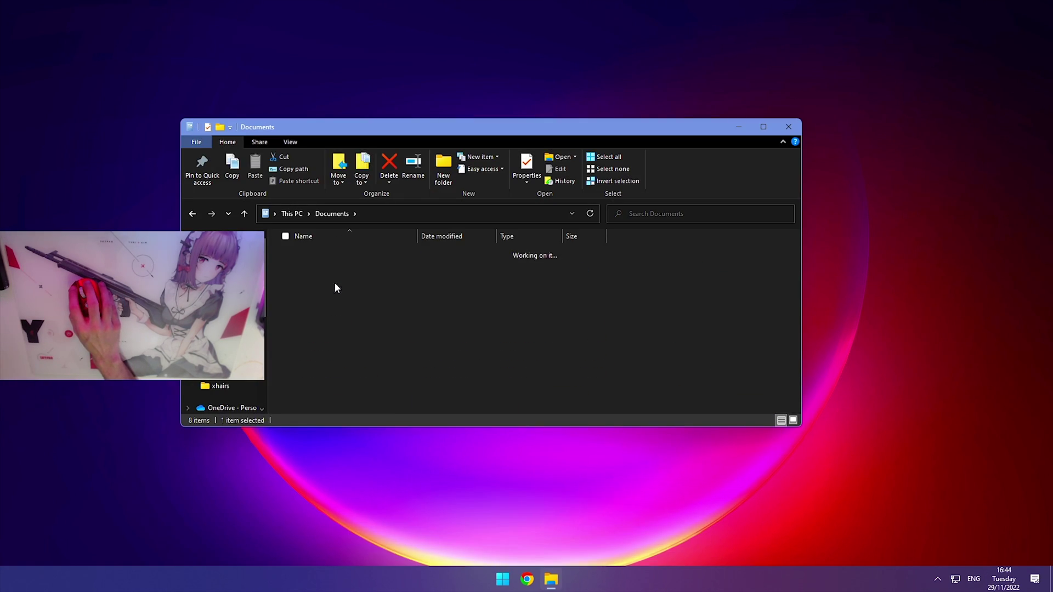
{"action": "double_click", "coordinate": [341, 286]}
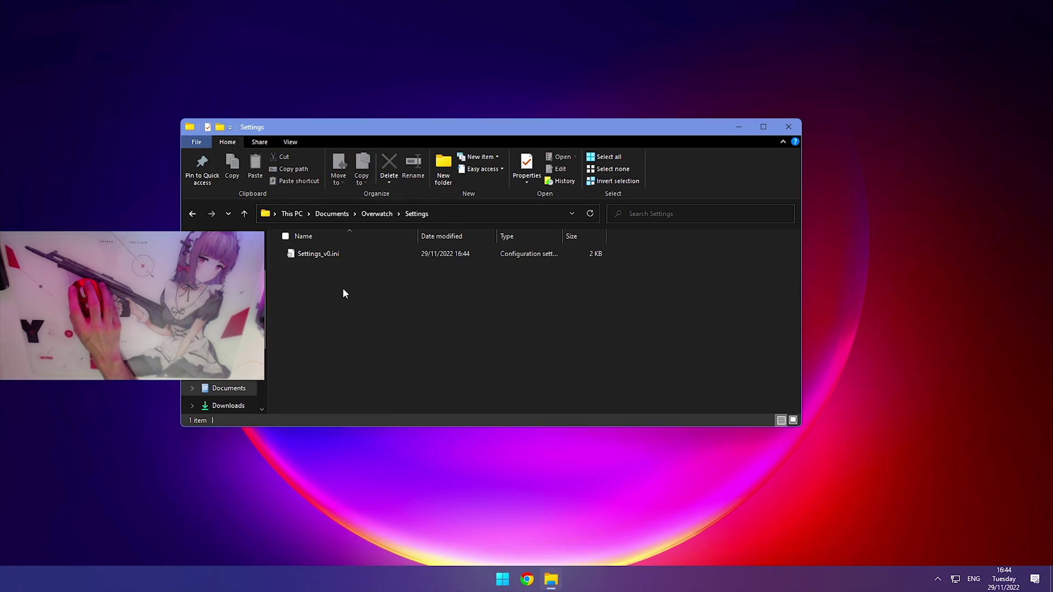
{"action": "left_click", "coordinate": [318, 258]}
{"action": "double_click", "coordinate": [318, 258]}
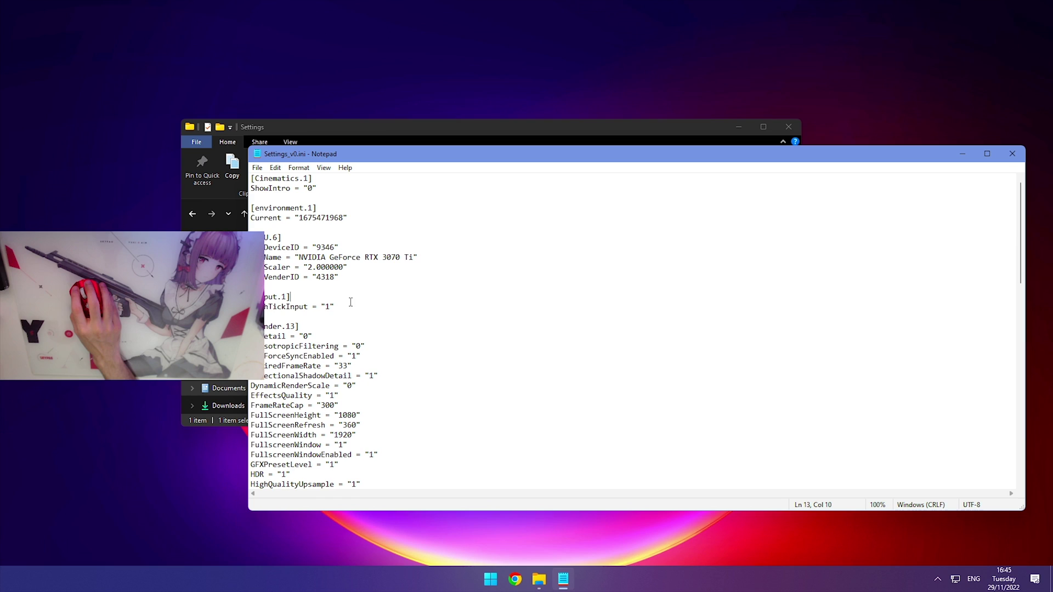
- Find "fog" in the settings file and set LocalFogDetail to "0"
{"action": "scroll", "coordinate": [350, 303], "scroll_direction": "down", "scroll_amount": 4}
{"action": "key", "text": "ctrl+f"}
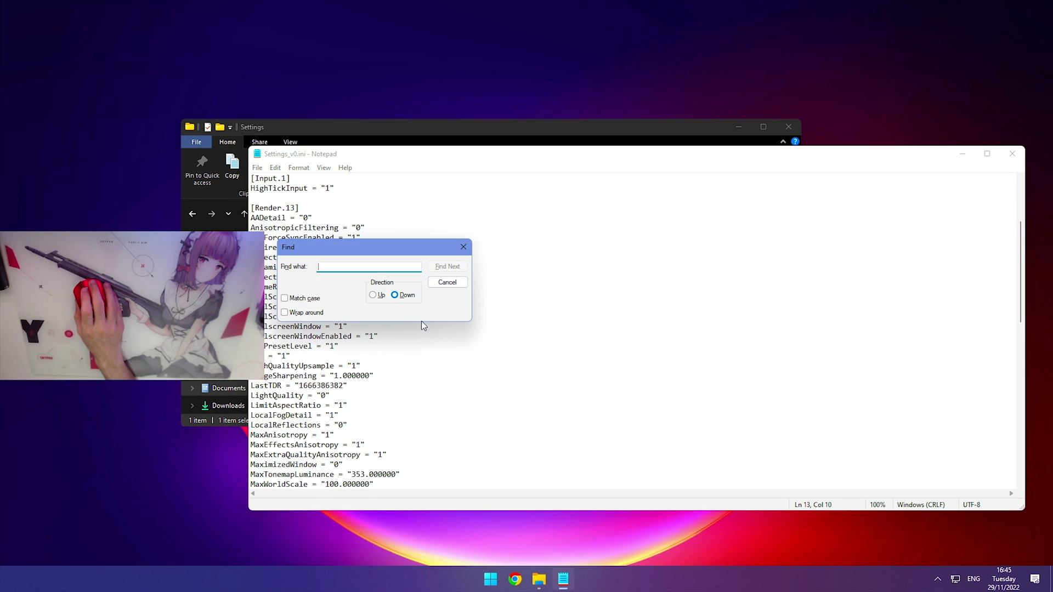
{"action": "key", "text": "Return"}
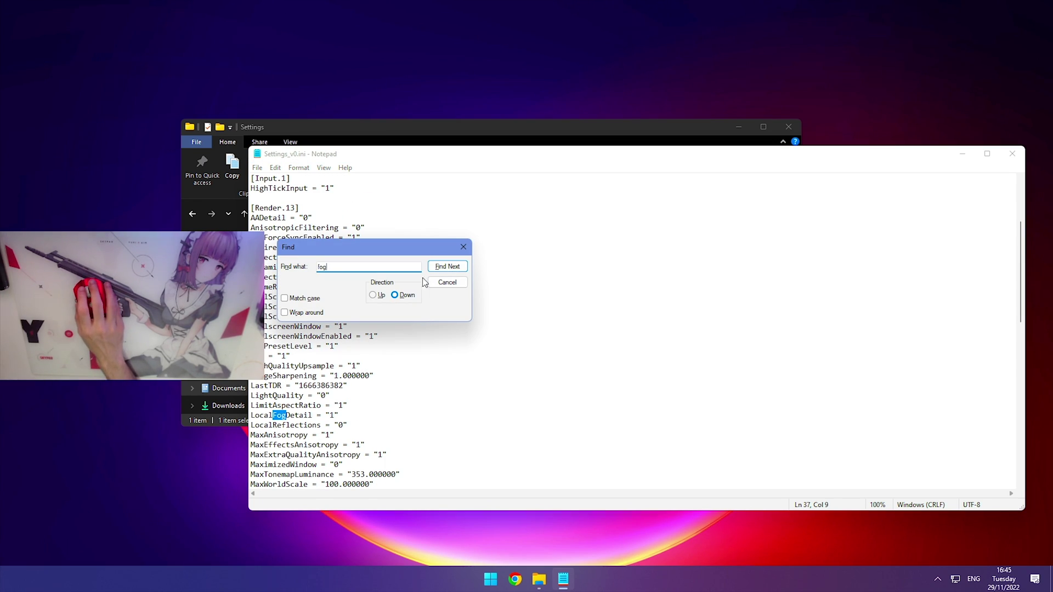
{"action": "left_click", "coordinate": [463, 247]}
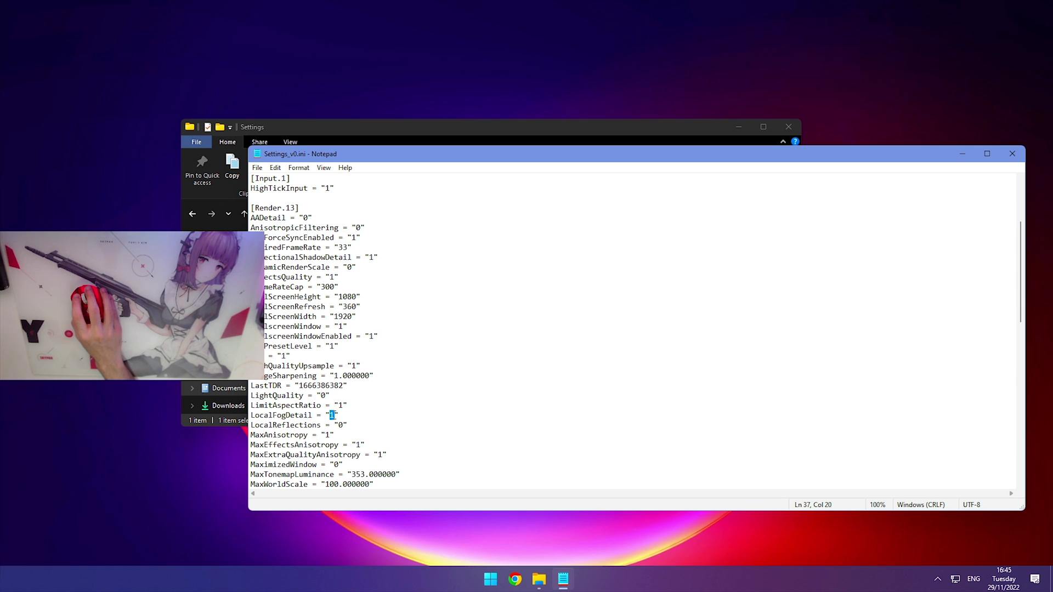
{"action": "type", "text": "0"}
- Find "anis" in the settings file, set MaxAnisotropy and MaxEffectsAnisotropy to "0", and save the file
{"action": "key", "text": "ctrl+f"}
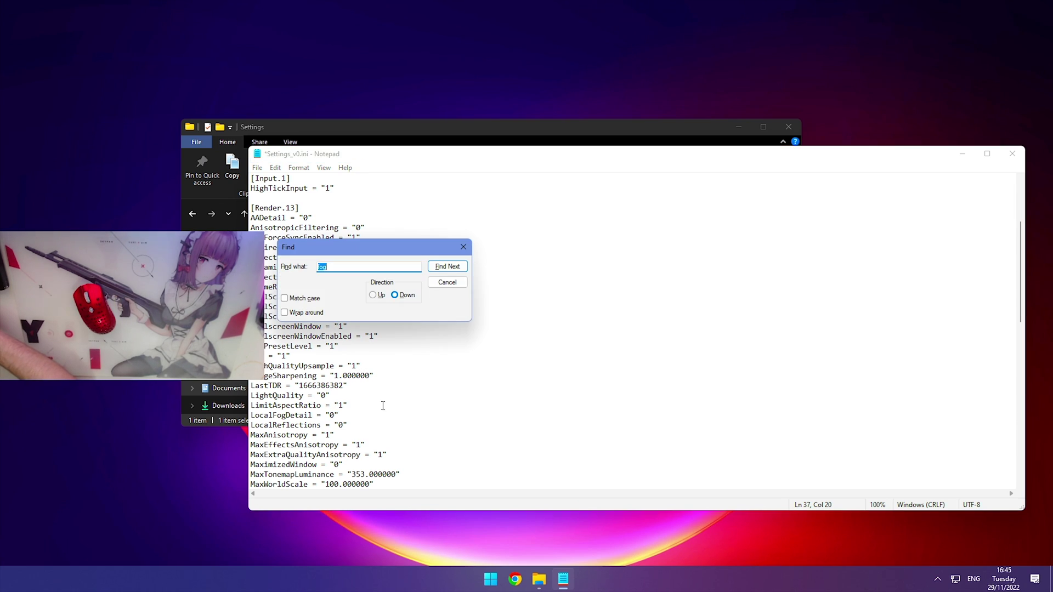
{"action": "type", "text": "anis"}
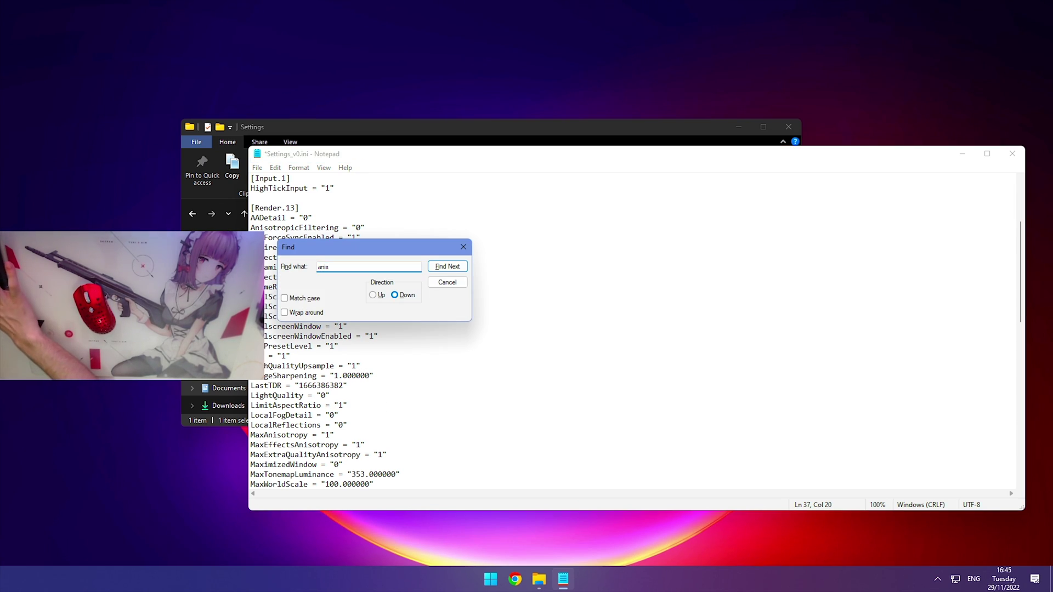
{"action": "key", "text": "Return"}
{"action": "left_click", "coordinate": [463, 247]}
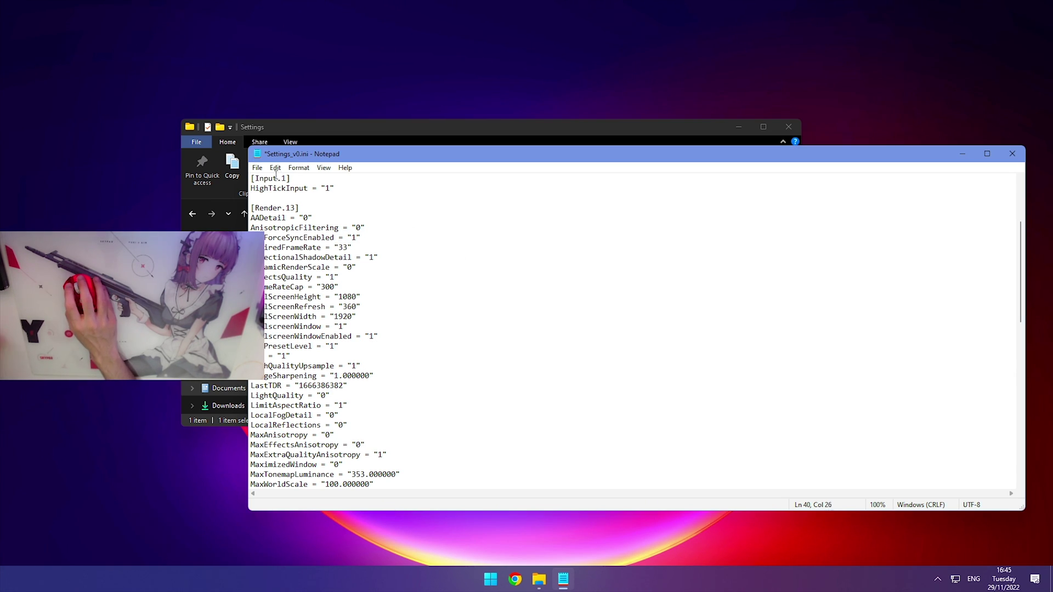
{"action": "left_click", "coordinate": [258, 168]}
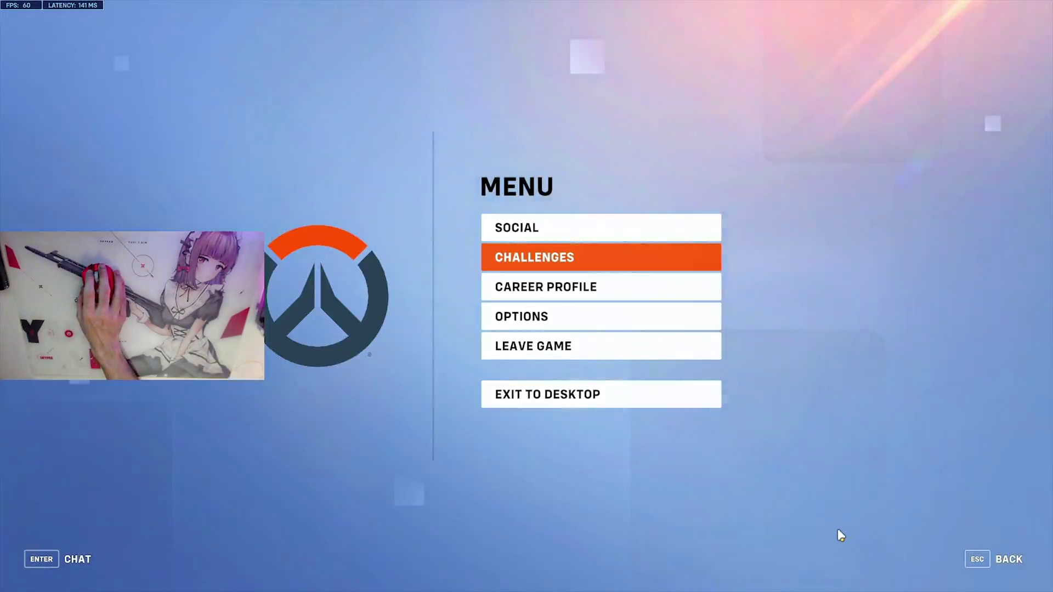
- Return to the Overwatch 2 practice range and move around the training bots to check the frame rate and latency counters
{"action": "key", "text": "Escape"}
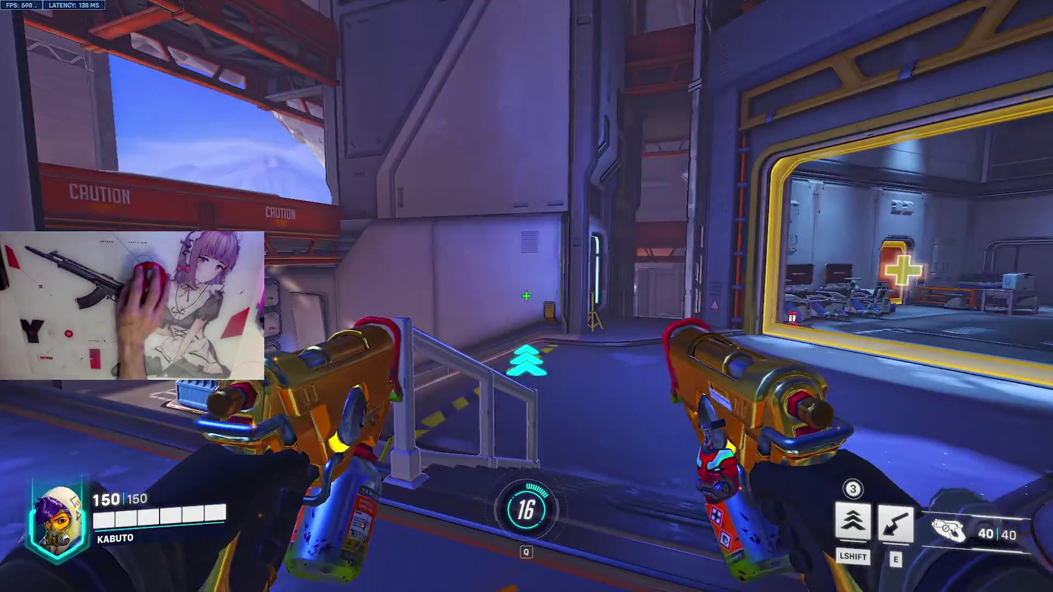
{"action": "key", "text": "shift"}
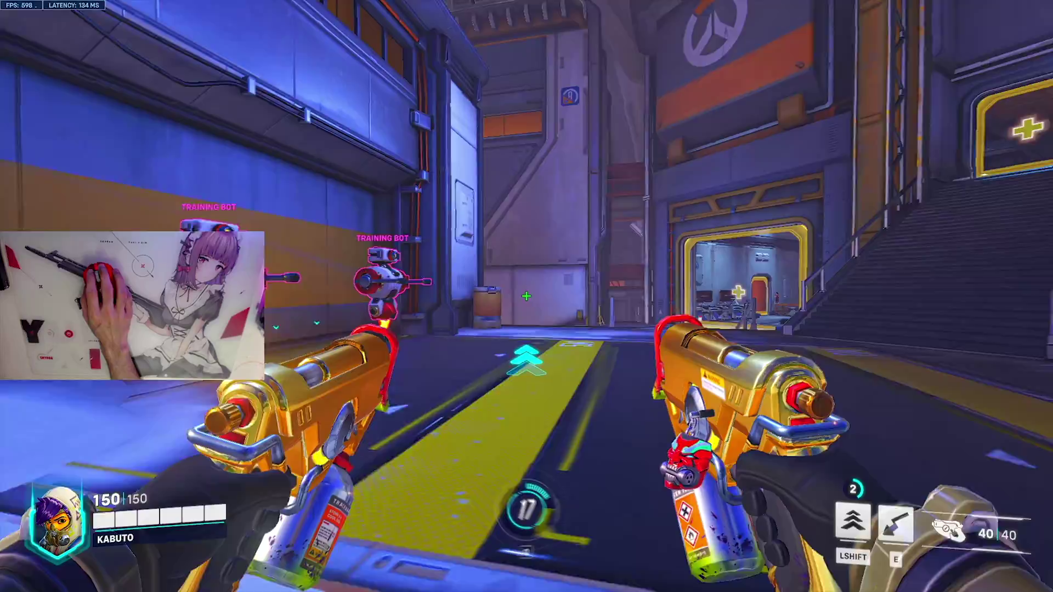
{"action": "key", "text": "w"}
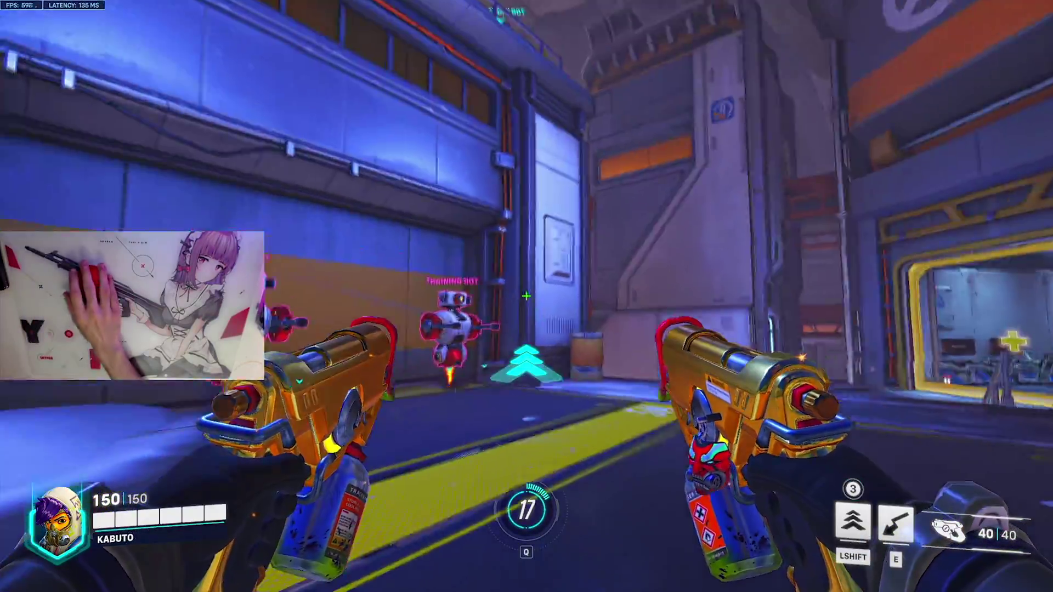
{"action": "key", "text": "w"}
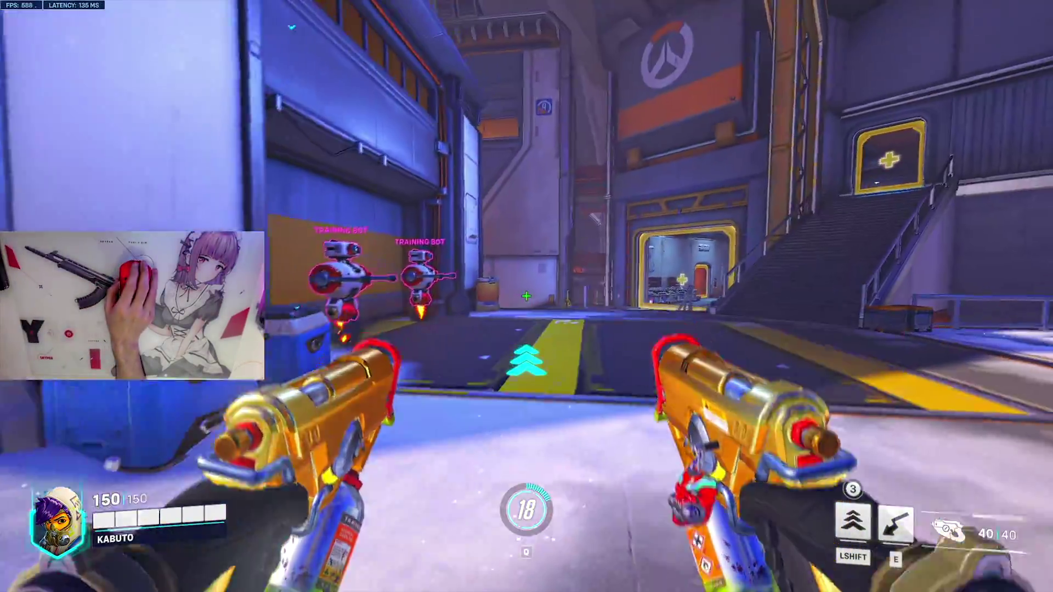
{"action": "key", "text": "w"}
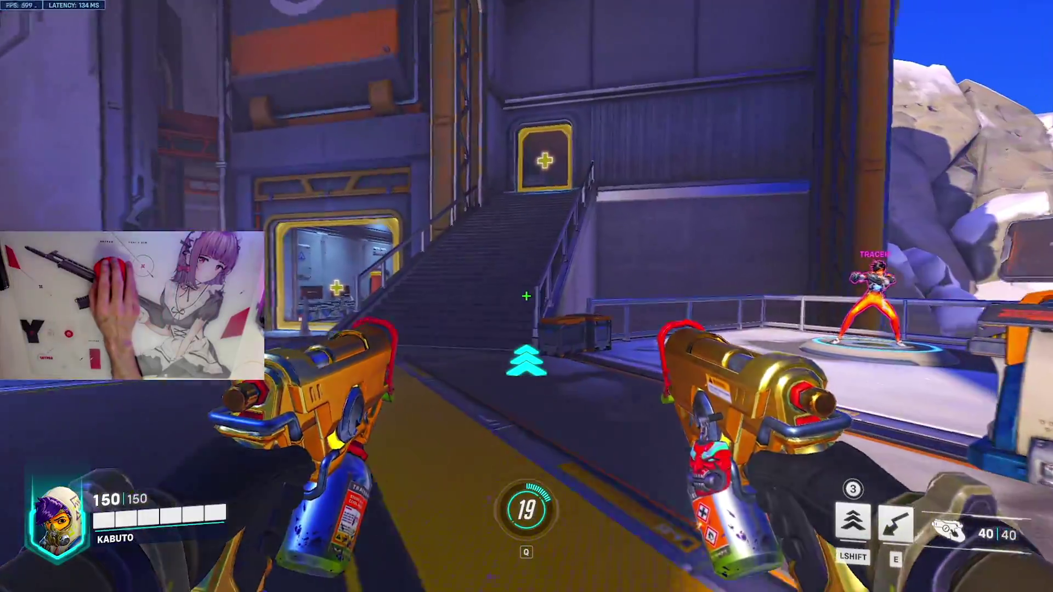
{"action": "key", "text": "w"}
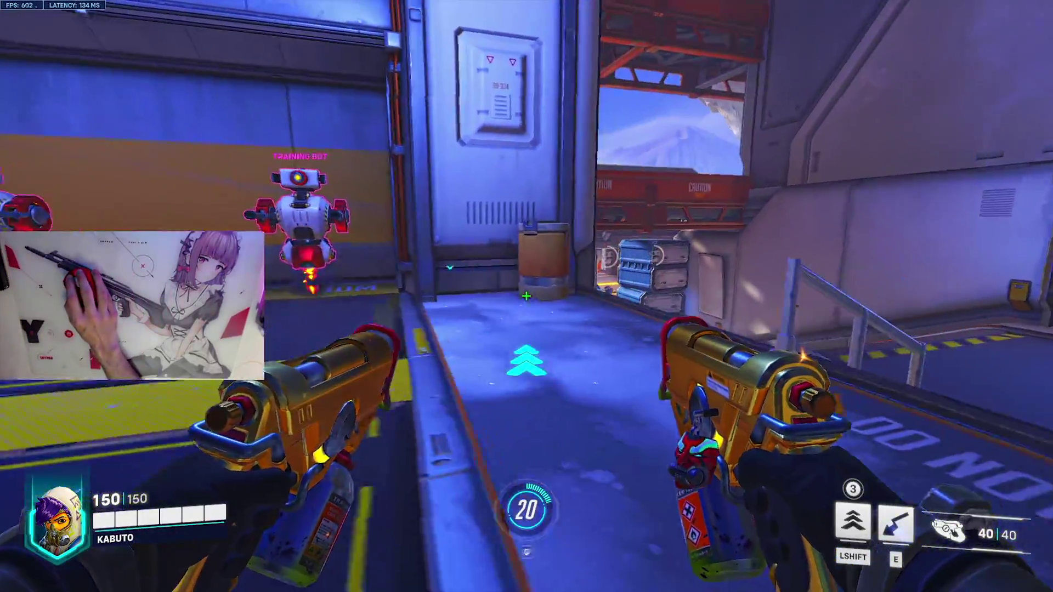
{"action": "key", "text": "w"}
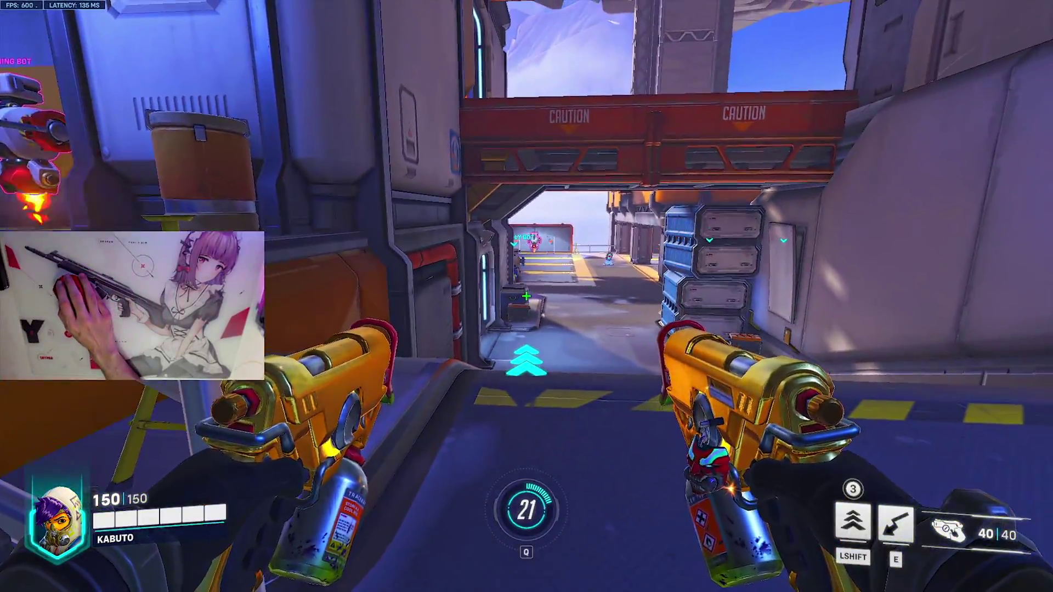